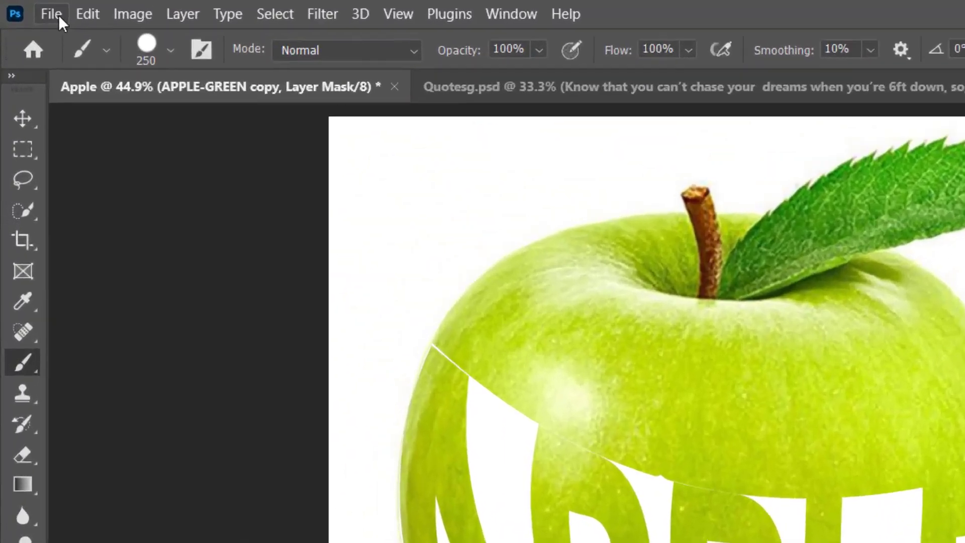
Create a new 1920 x 1920 px, 300 ppi RGB document with a white background, named Apple 1.
{"action": "left_click", "coordinate": [27, 8]}
{"action": "mouse_move", "coordinate": [47, 7]}
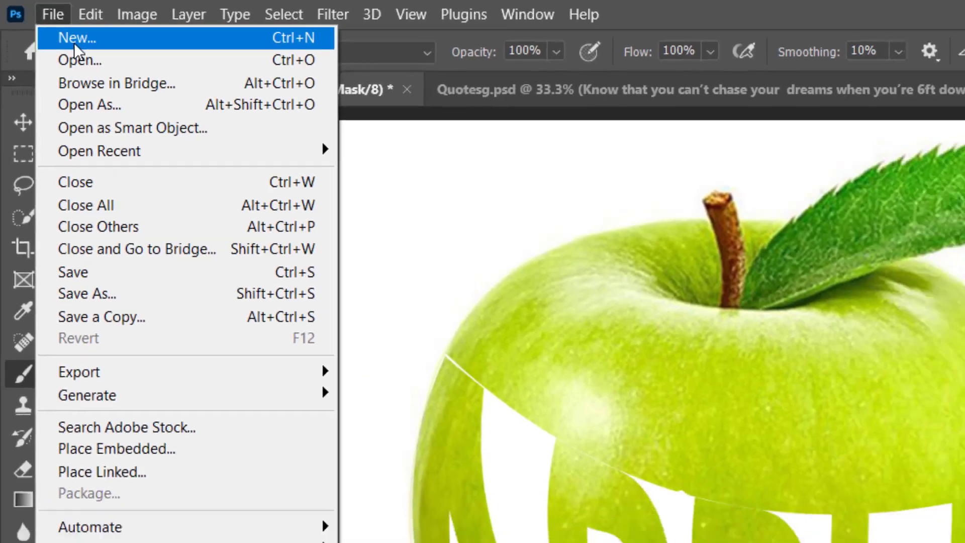
{"action": "left_click", "coordinate": [86, 45]}
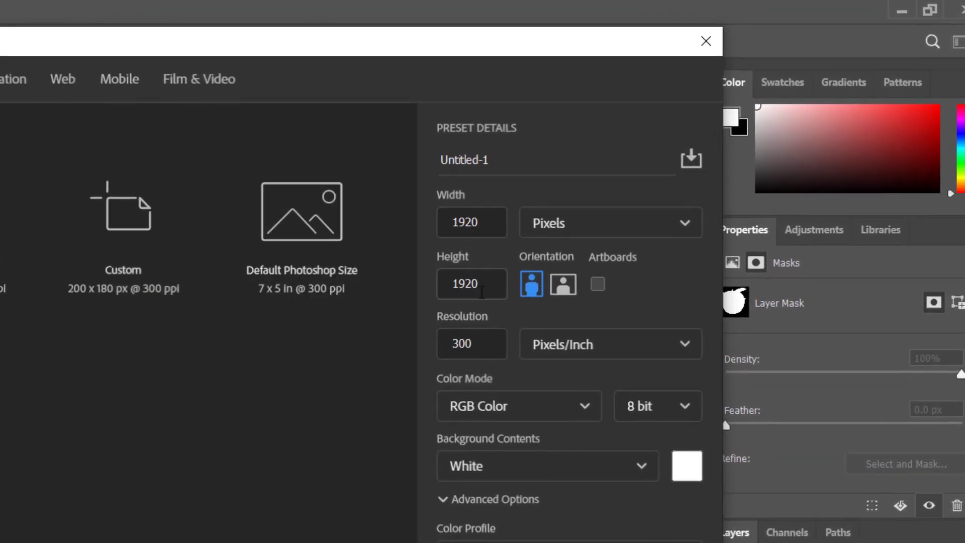
{"action": "left_click", "coordinate": [499, 163]}
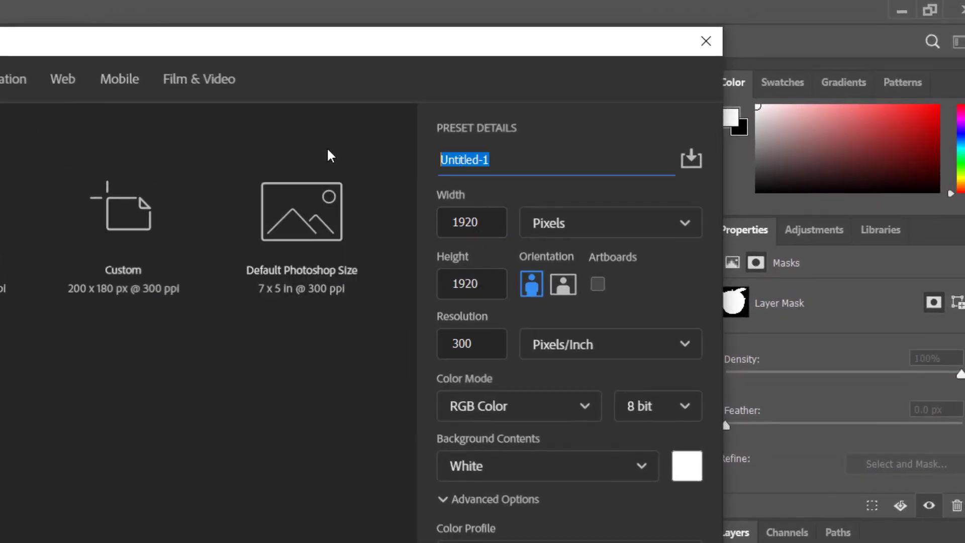
{"action": "type", "text": "App"}
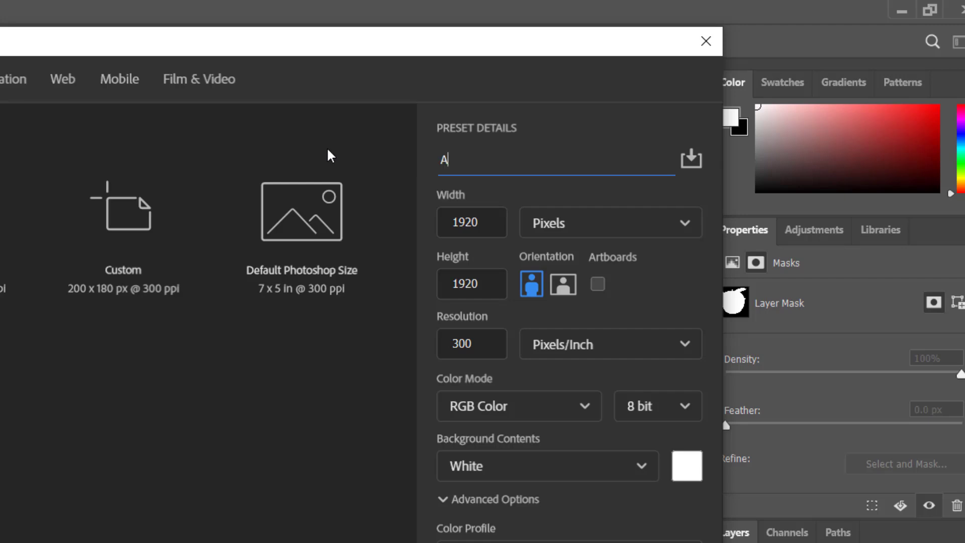
{"action": "type", "text": "le 1"}
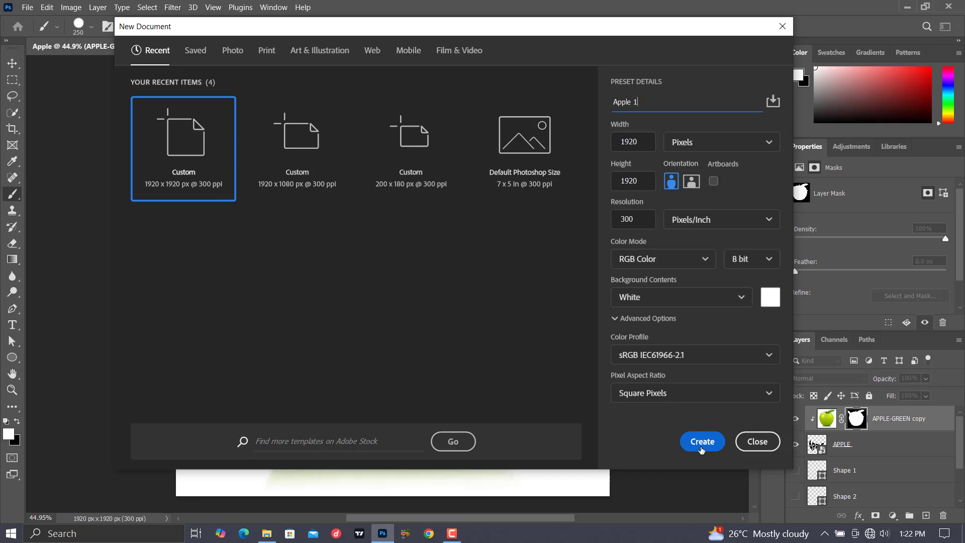
{"action": "left_click", "coordinate": [701, 441]}
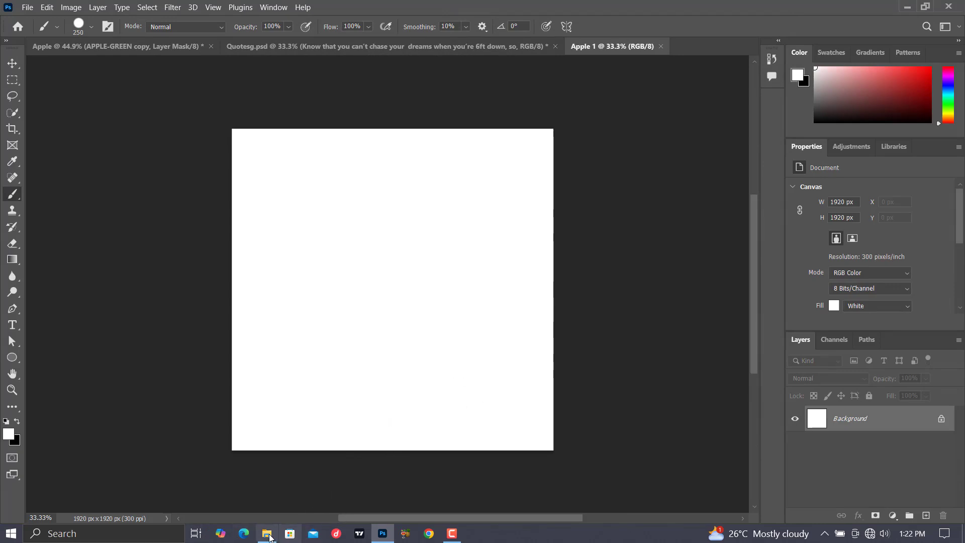
Place the APPLE-GREEN image from the Design Elements folder into the new document, filling the canvas.
{"action": "mouse_move", "coordinate": [266, 533]}
{"action": "left_click", "coordinate": [270, 471]}
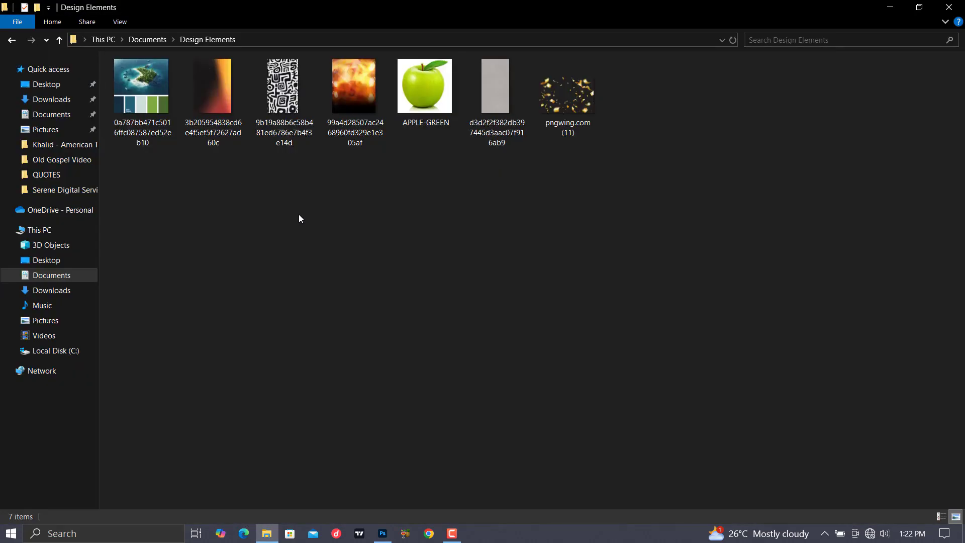
{"action": "left_click_drag", "start_coordinate": [424, 95], "coordinate": [365, 298]}
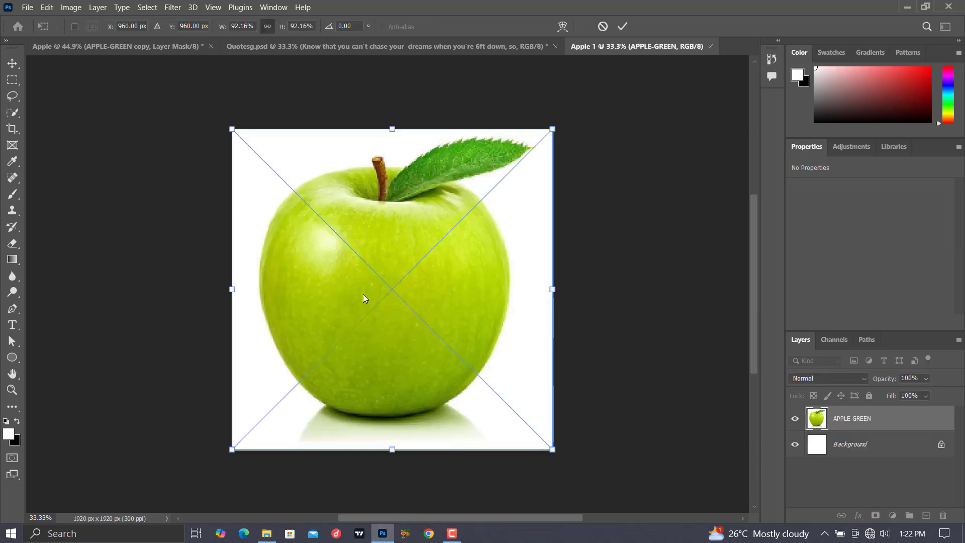
{"action": "left_click", "coordinate": [625, 25]}
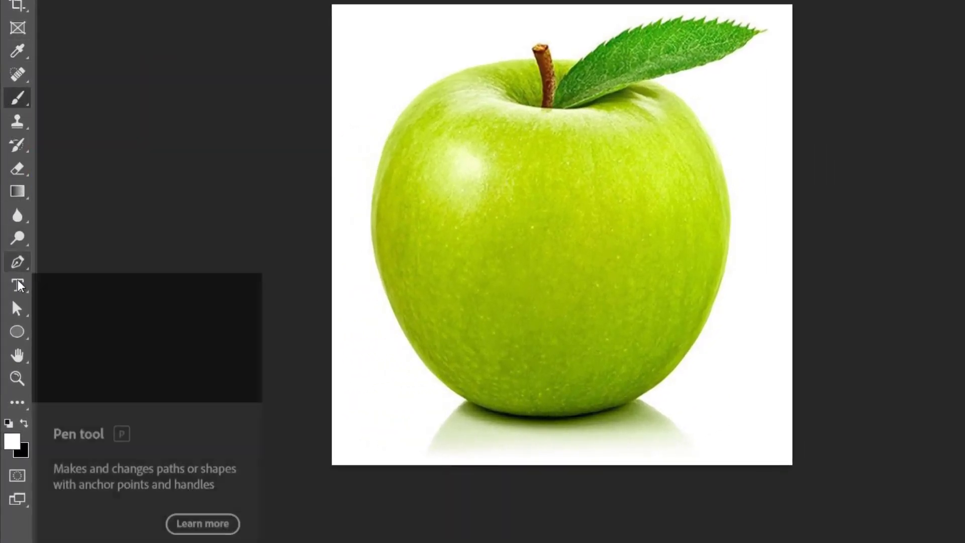
Add the text APPLE at 30 pt in MTN Brighter Sans Medium across the apple's middle.
{"action": "left_click", "coordinate": [17, 285]}
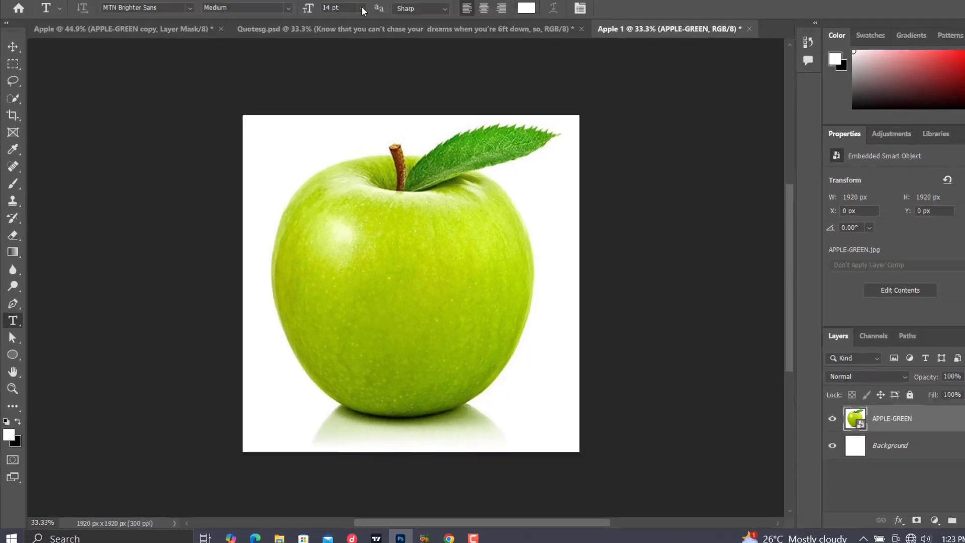
{"action": "left_click", "coordinate": [345, 26]}
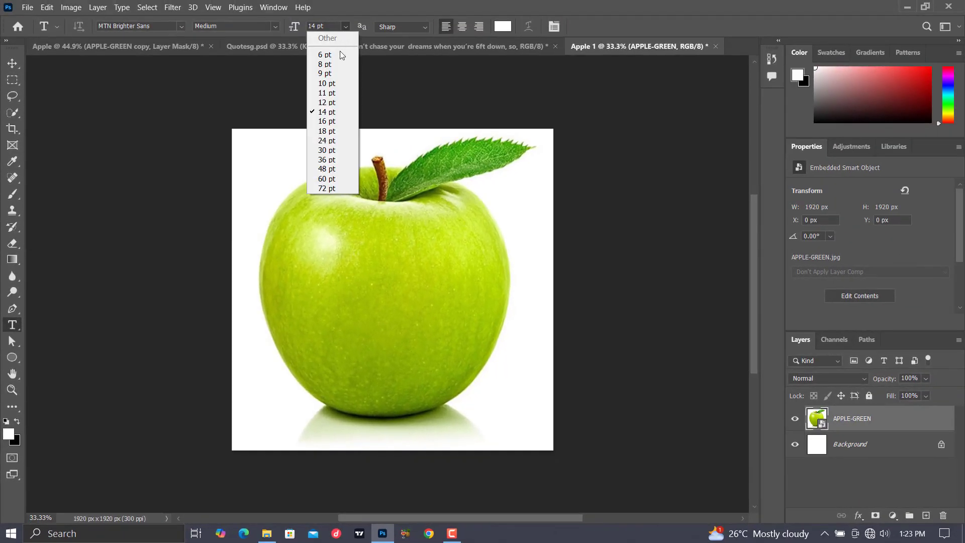
{"action": "left_click", "coordinate": [327, 150]}
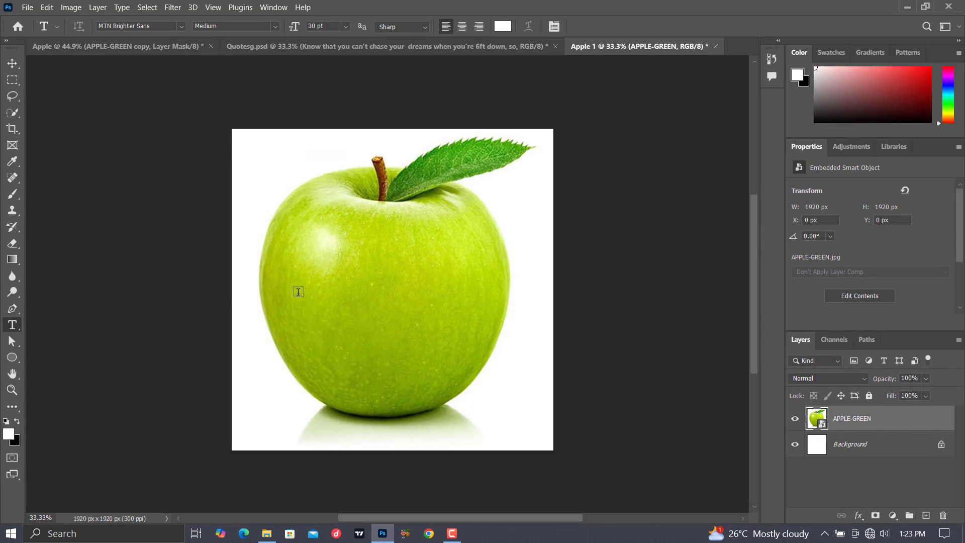
{"action": "left_click", "coordinate": [298, 292]}
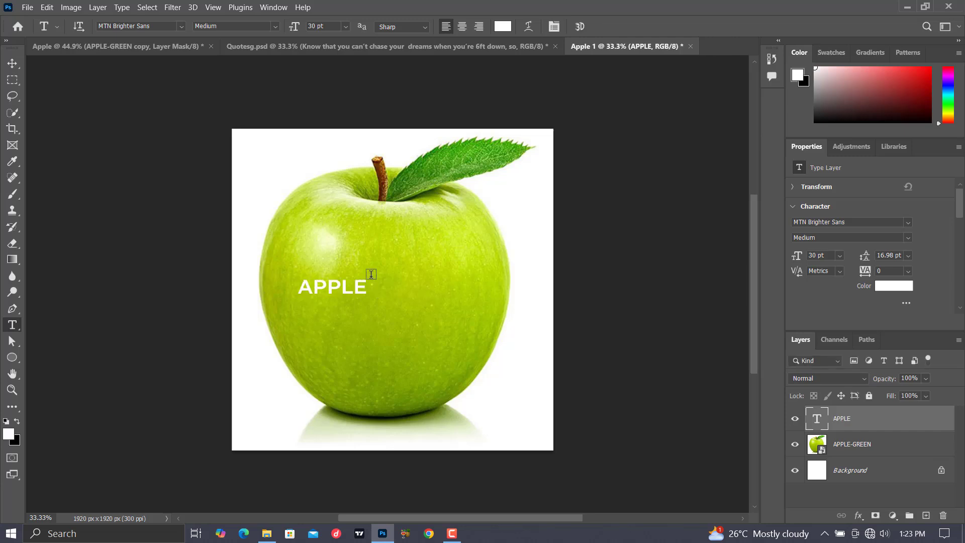
Scale the APPLE text to about 389% width and 480% height and centre it over the apple's lower half.
{"action": "key", "text": "ctrl+t"}
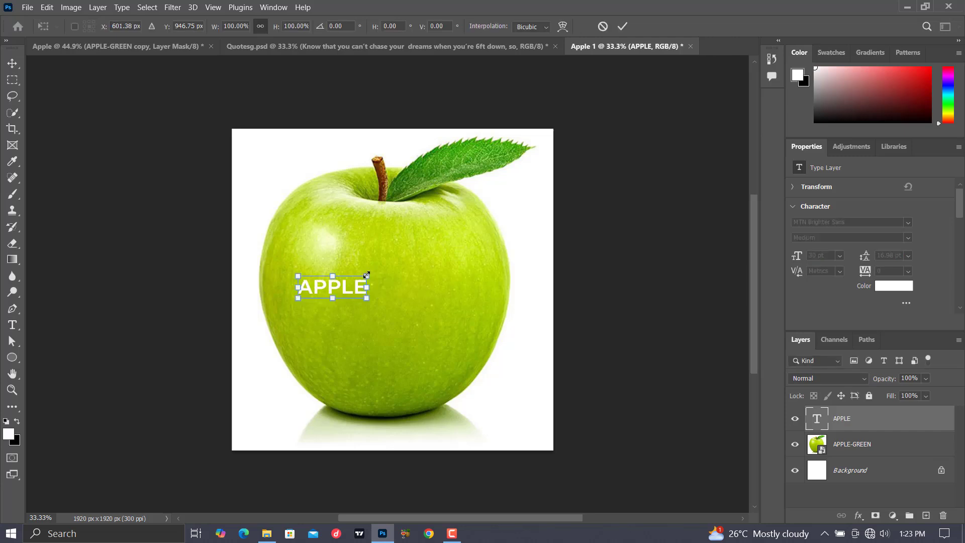
{"action": "left_click_drag", "start_coordinate": [366, 276], "coordinate": [567, 192]}
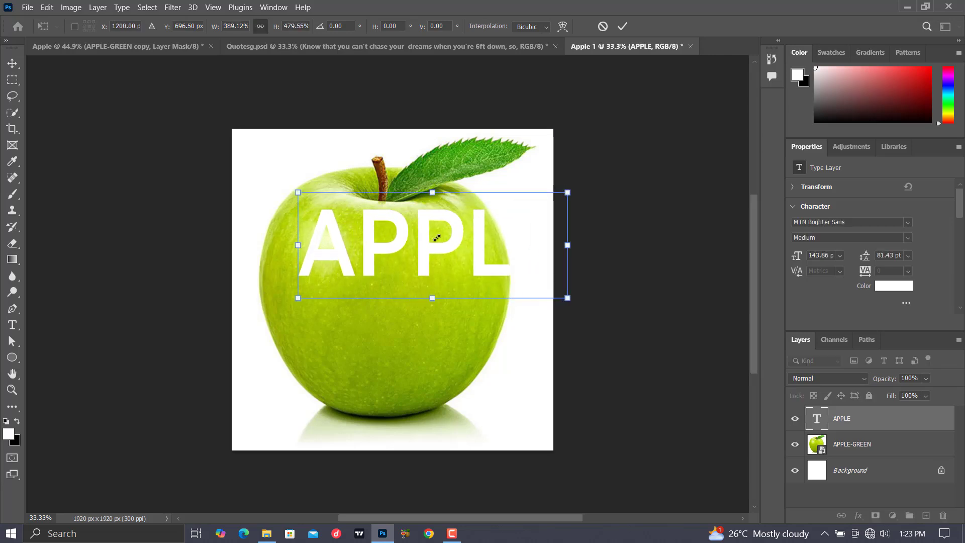
{"action": "left_click_drag", "start_coordinate": [437, 242], "coordinate": [393, 306]}
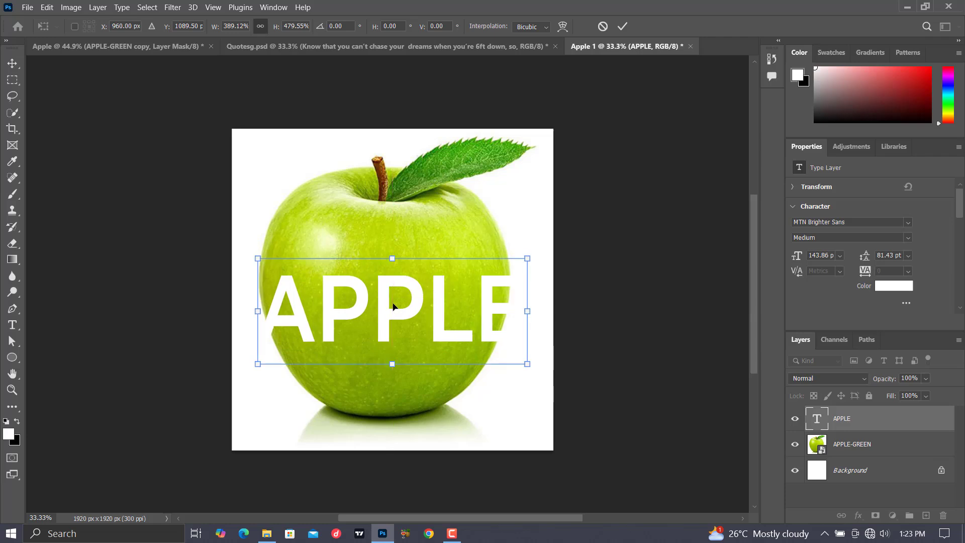
{"action": "left_click", "coordinate": [623, 27]}
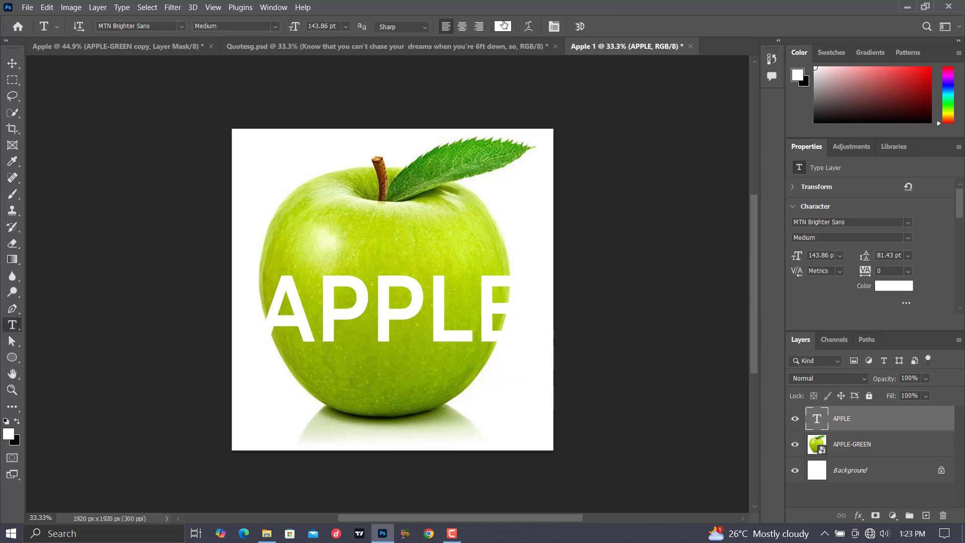
Change the APPLE text color to black (000000).
{"action": "left_click", "coordinate": [504, 26]}
{"action": "left_click", "coordinate": [574, 315]}
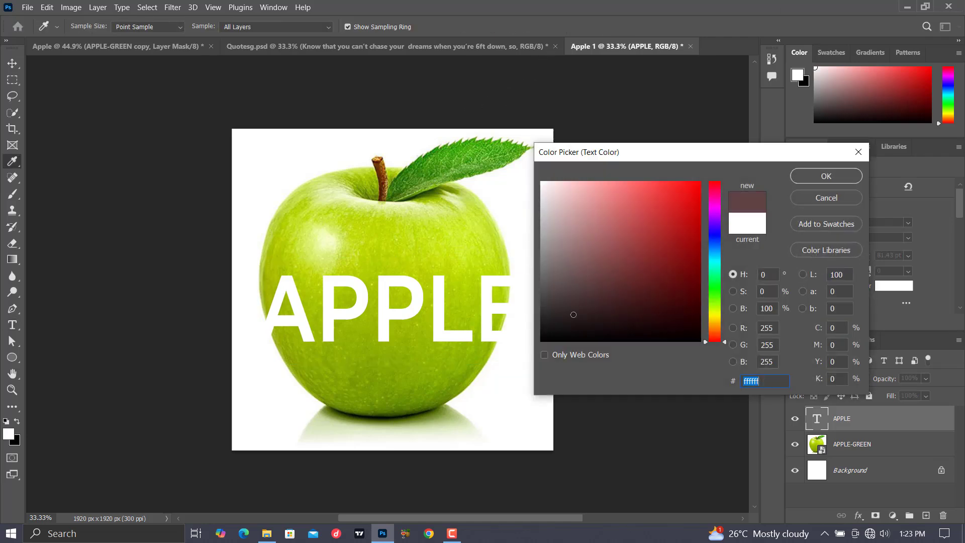
{"action": "type", "text": "000000"}
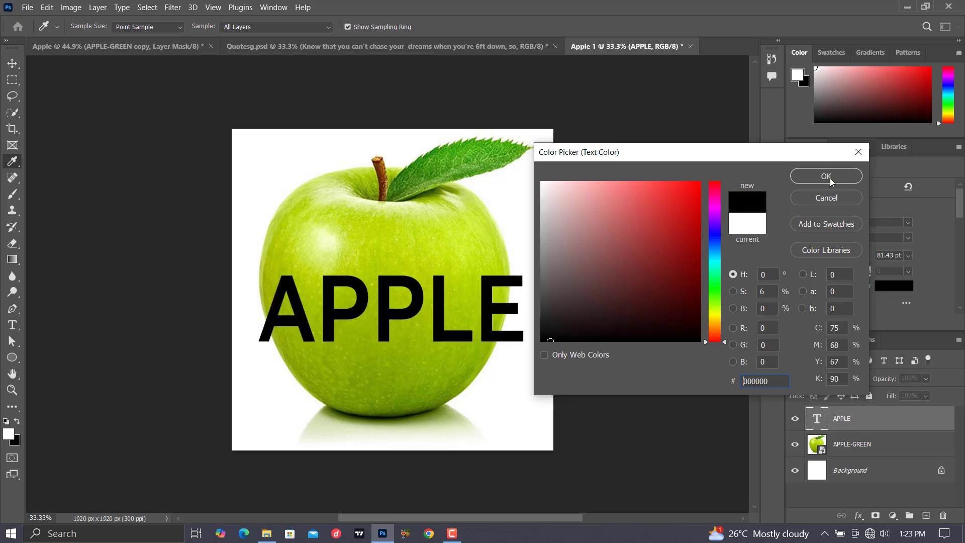
{"action": "left_click", "coordinate": [830, 178]}
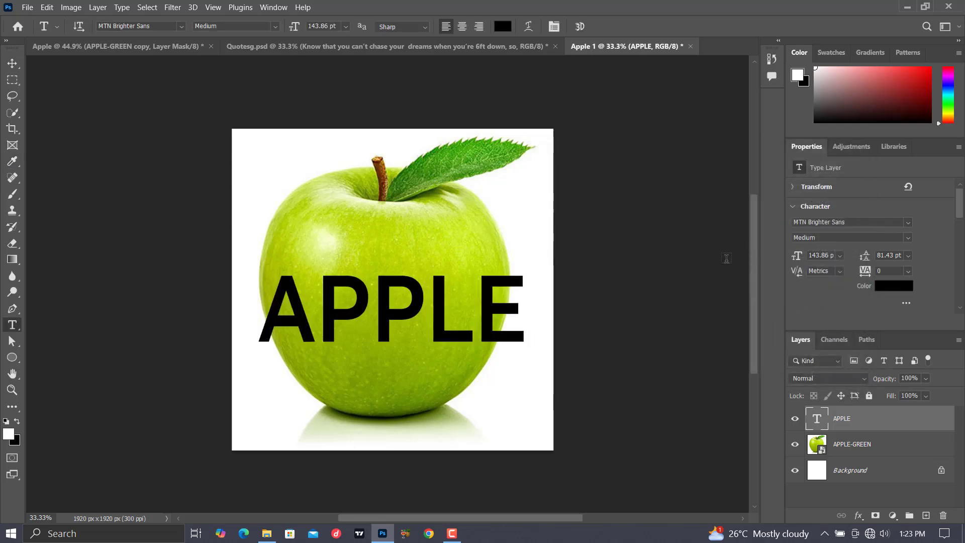
Convert the APPLE text layer to a smart object.
{"action": "right_click", "coordinate": [826, 425]}
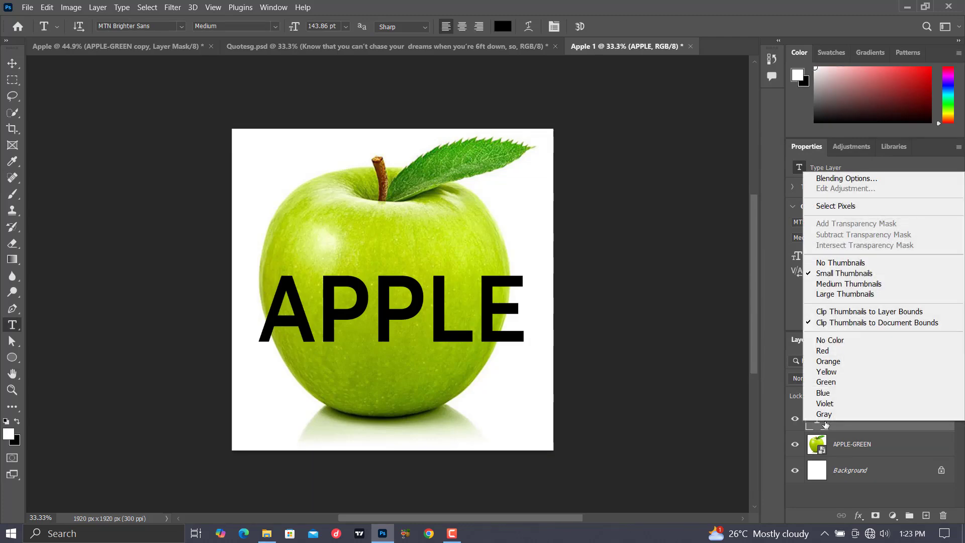
{"action": "left_click", "coordinate": [855, 430]}
{"action": "right_click", "coordinate": [854, 427]}
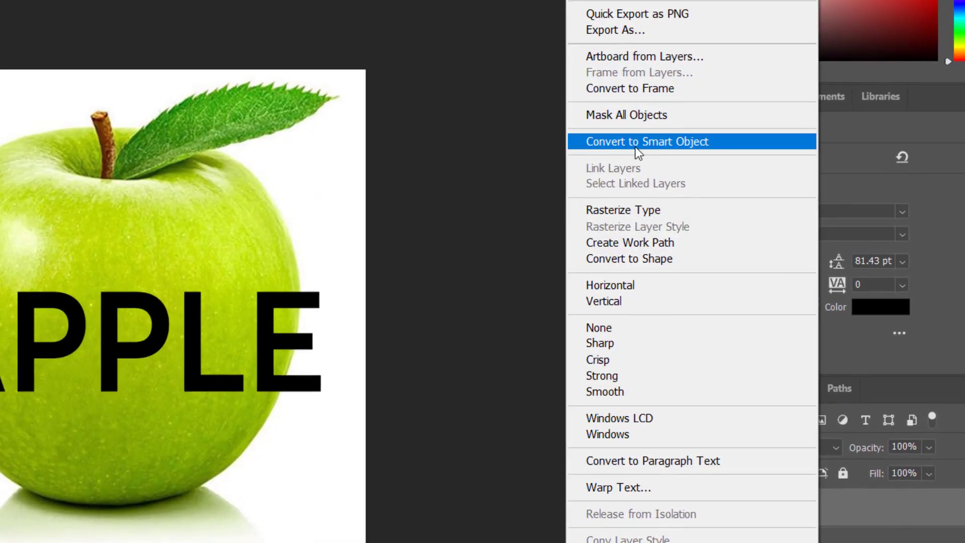
{"action": "left_click", "coordinate": [671, 160]}
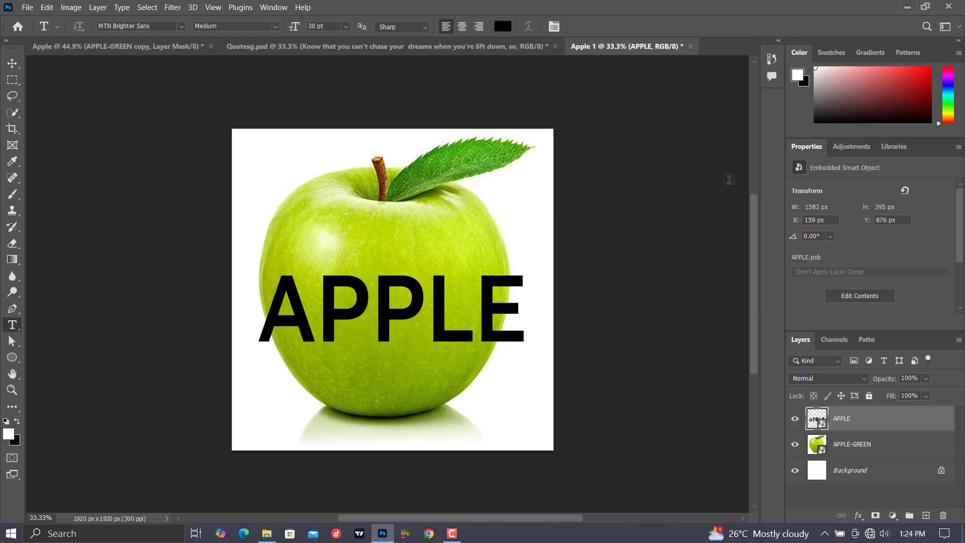
Warp the APPLE smart object, pulling its upper-left corner up and lower-left corner down and inward so the letter A follows the apple's left contour.
{"action": "key", "text": "ctrl+plus"}
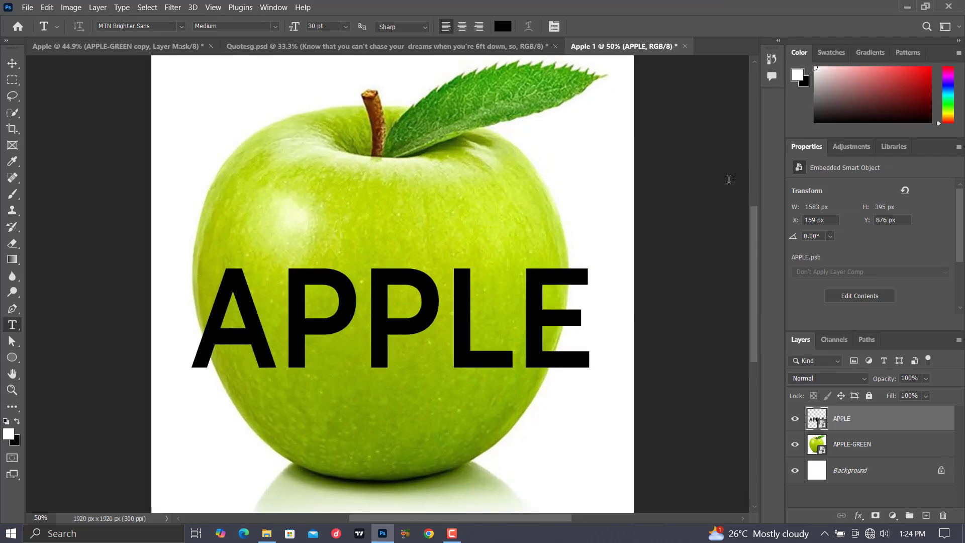
{"action": "key", "text": "ctrl+plus"}
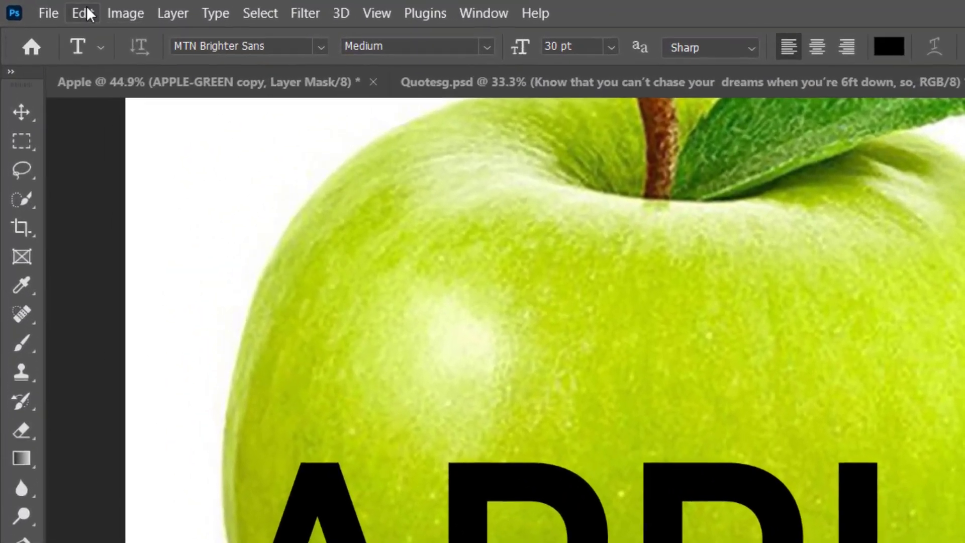
{"action": "left_click", "coordinate": [50, 7]}
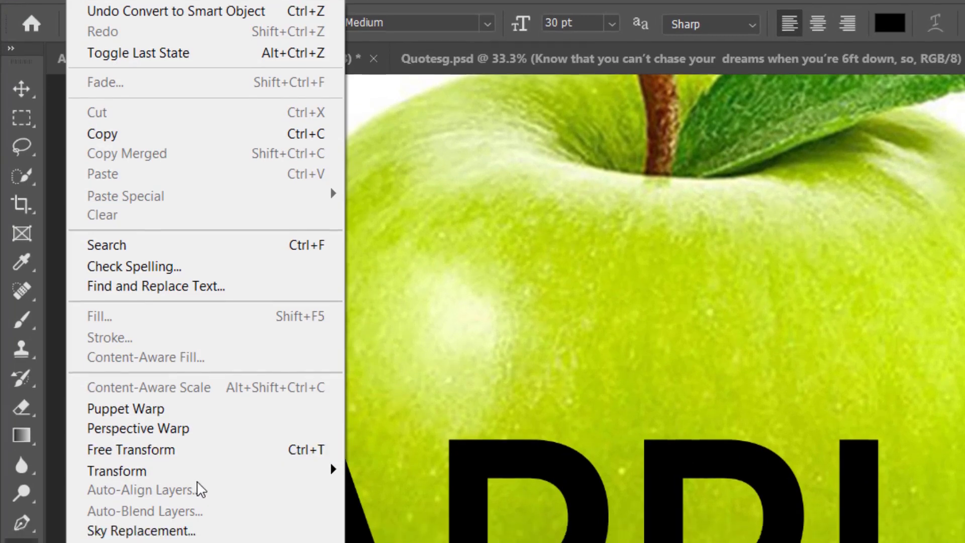
{"action": "mouse_move", "coordinate": [218, 475]}
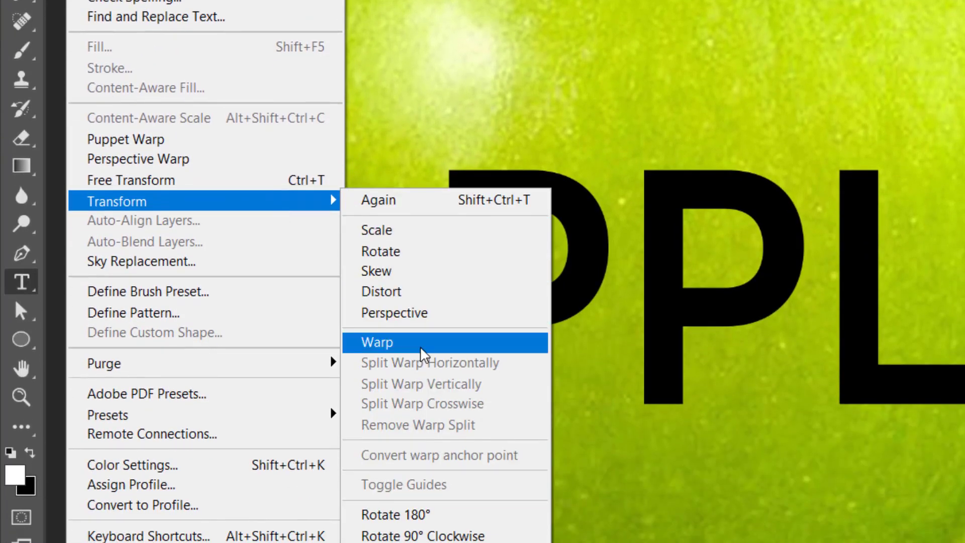
{"action": "left_click", "coordinate": [422, 353]}
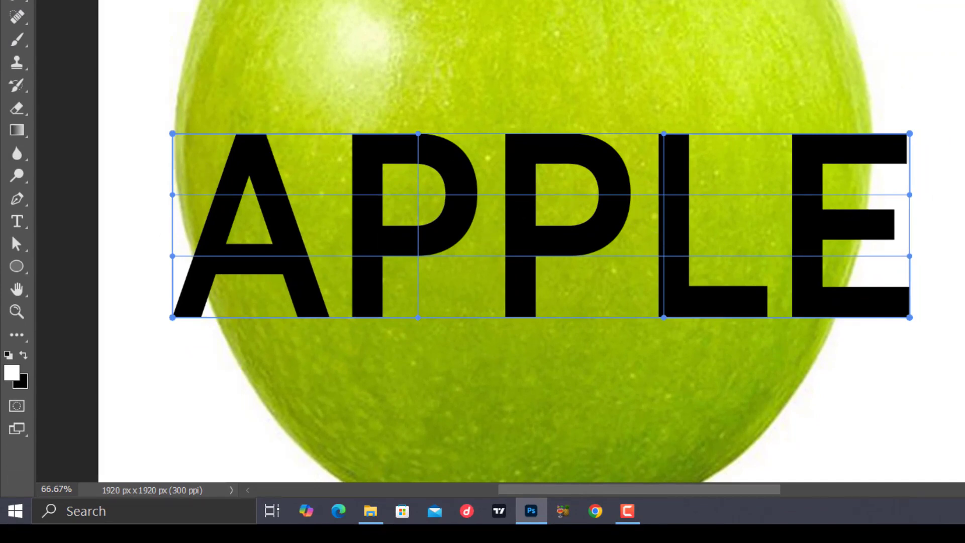
{"action": "key", "text": "ctrl+minus"}
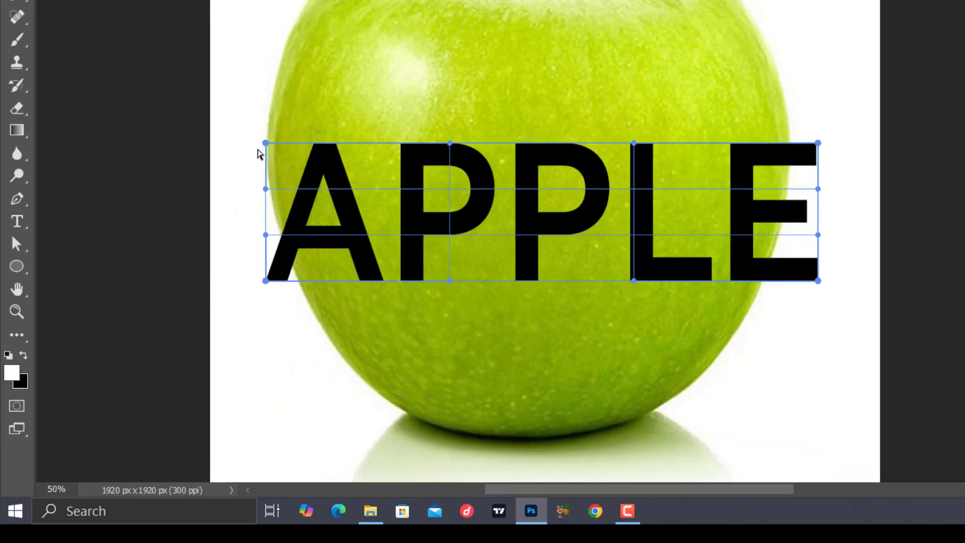
{"action": "left_click_drag", "start_coordinate": [266, 144], "coordinate": [229, 8]}
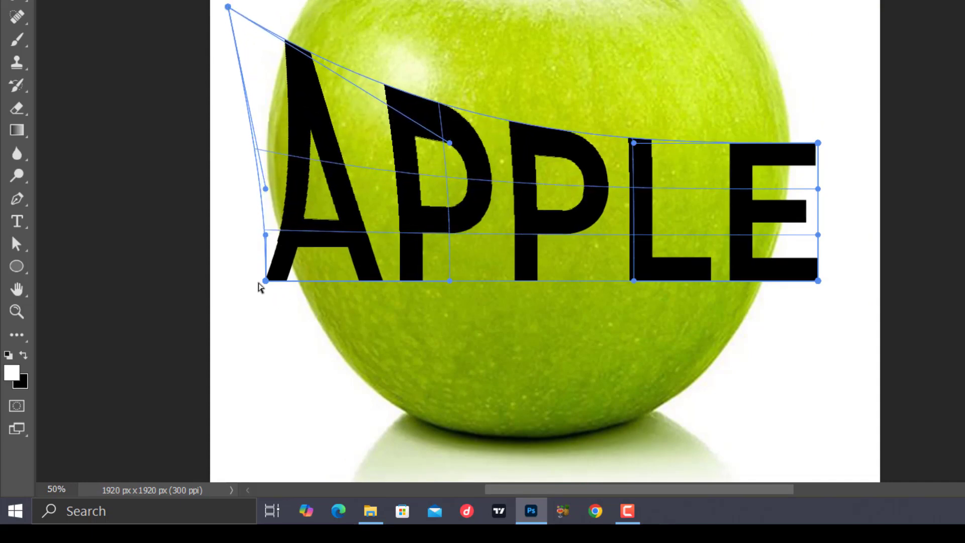
{"action": "left_click_drag", "start_coordinate": [267, 281], "coordinate": [364, 385]}
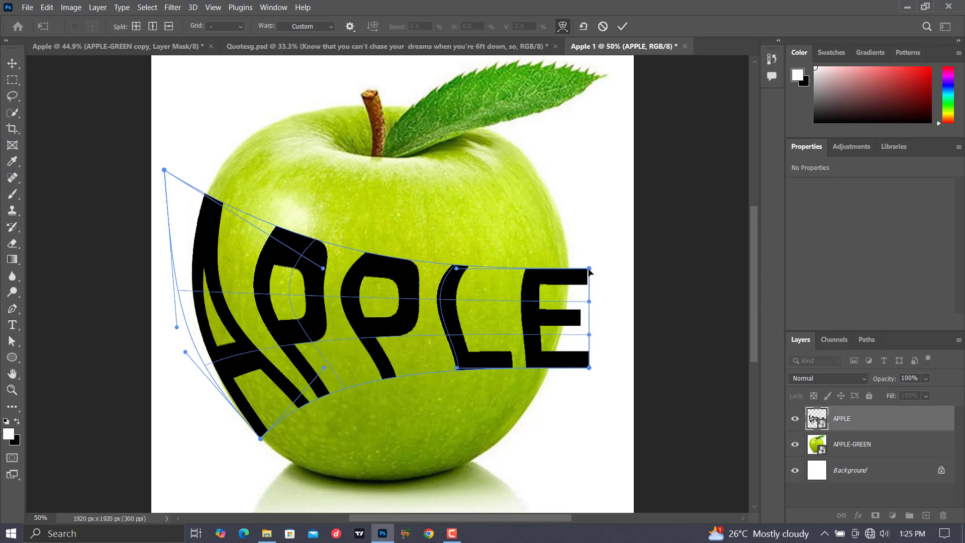
Pull the warp's right corners and edge handles inward so the letter E follows the apple's right contour.
{"action": "left_click_drag", "start_coordinate": [589, 269], "coordinate": [568, 261]}
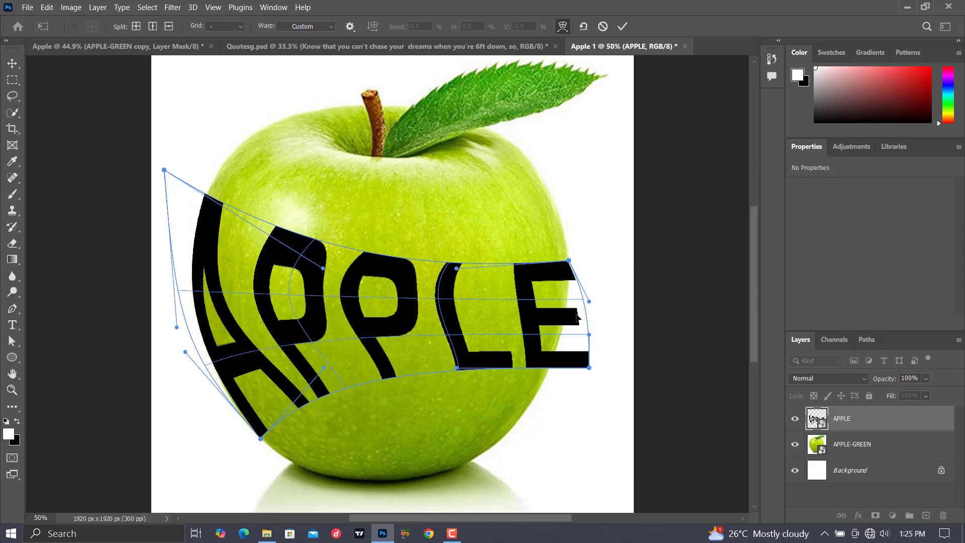
{"action": "left_click_drag", "start_coordinate": [589, 368], "coordinate": [550, 372]}
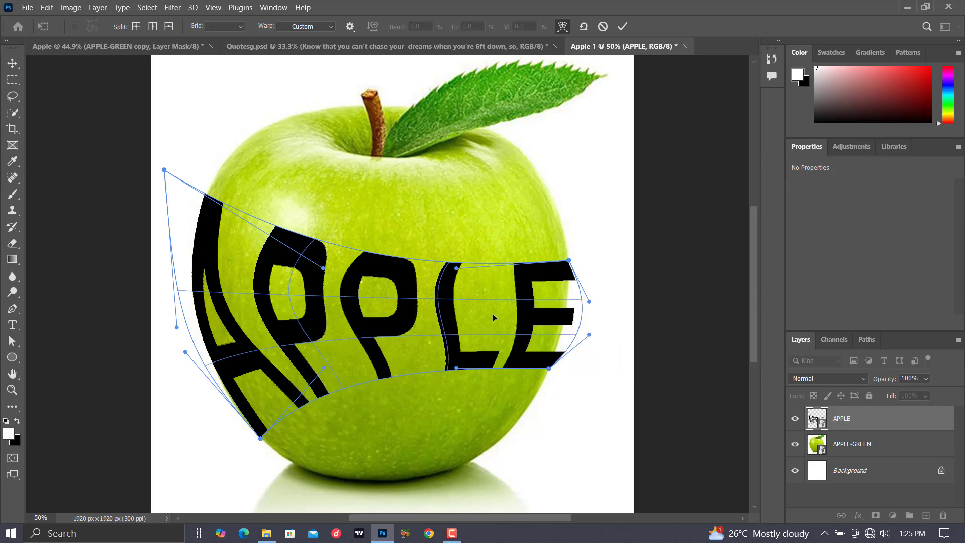
{"action": "mouse_move", "coordinate": [518, 321]}
{"action": "left_mouse_down"}
{"action": "mouse_move", "coordinate": [504, 315]}
{"action": "mouse_move", "coordinate": [513, 318]}
{"action": "left_mouse_up"}
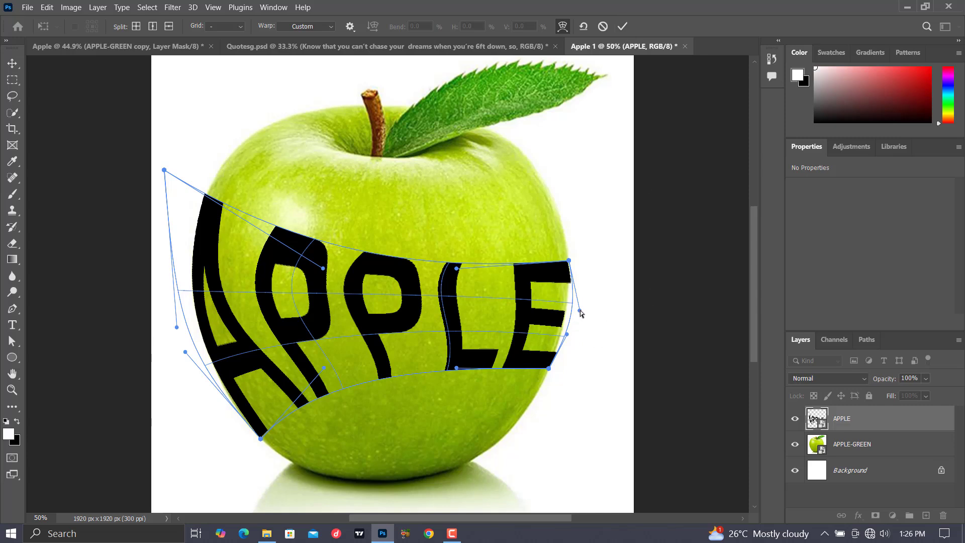
{"action": "mouse_move", "coordinate": [580, 310]}
{"action": "left_mouse_down"}
{"action": "mouse_move", "coordinate": [570, 306]}
{"action": "mouse_move", "coordinate": [564, 322]}
{"action": "left_mouse_up"}
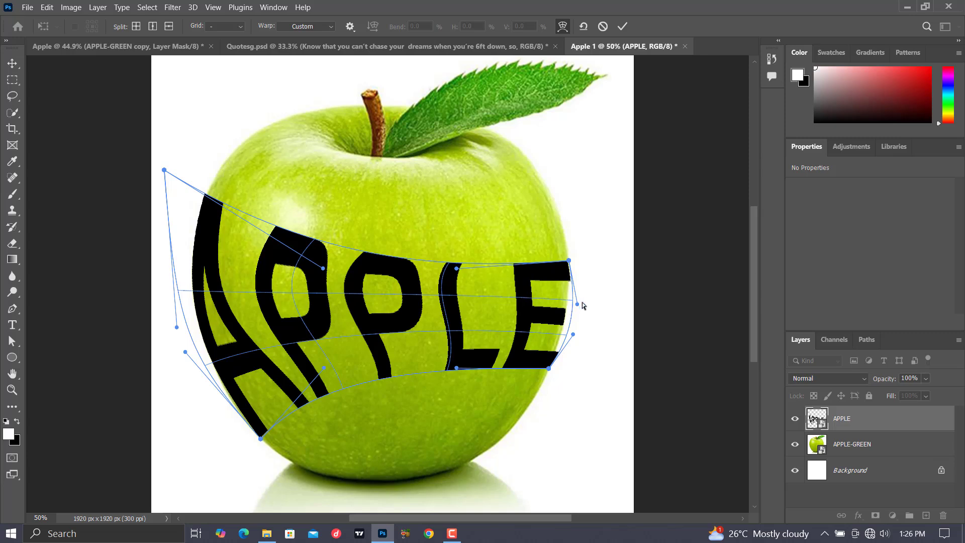
Apply the warp to the APPLE smart object and place a duplicate of the APPLE-GREEN layer above the APPLE layer.
{"action": "left_click", "coordinate": [621, 27]}
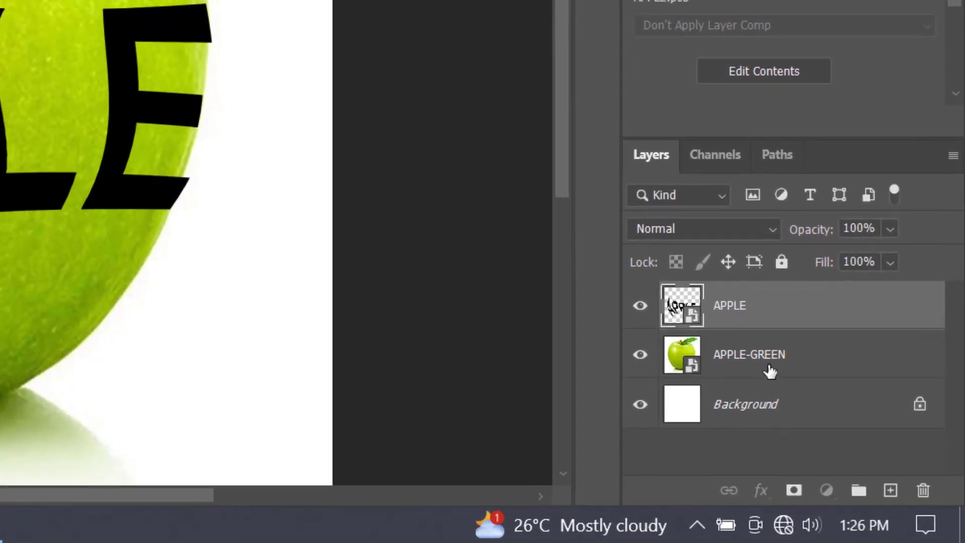
{"action": "left_click", "coordinate": [769, 367]}
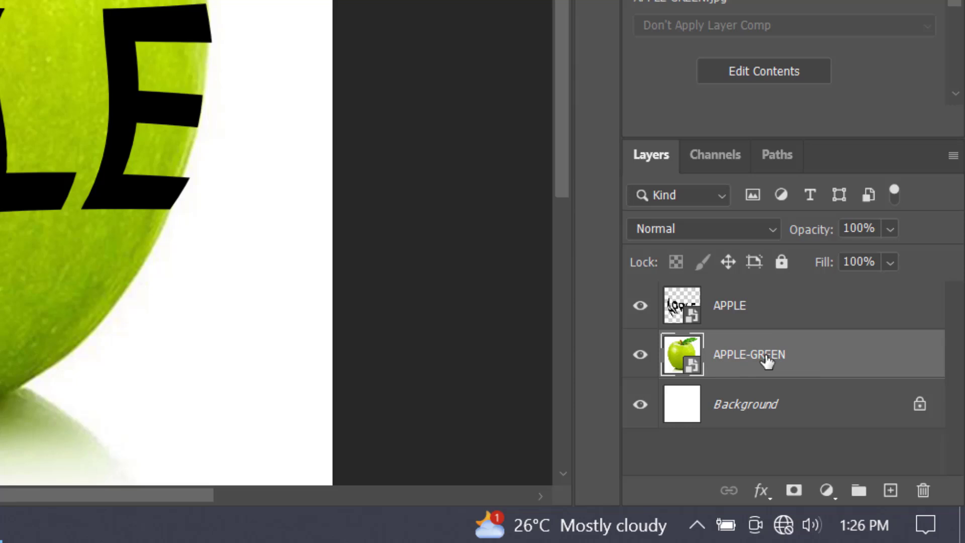
{"action": "key", "text": "ctrl+j"}
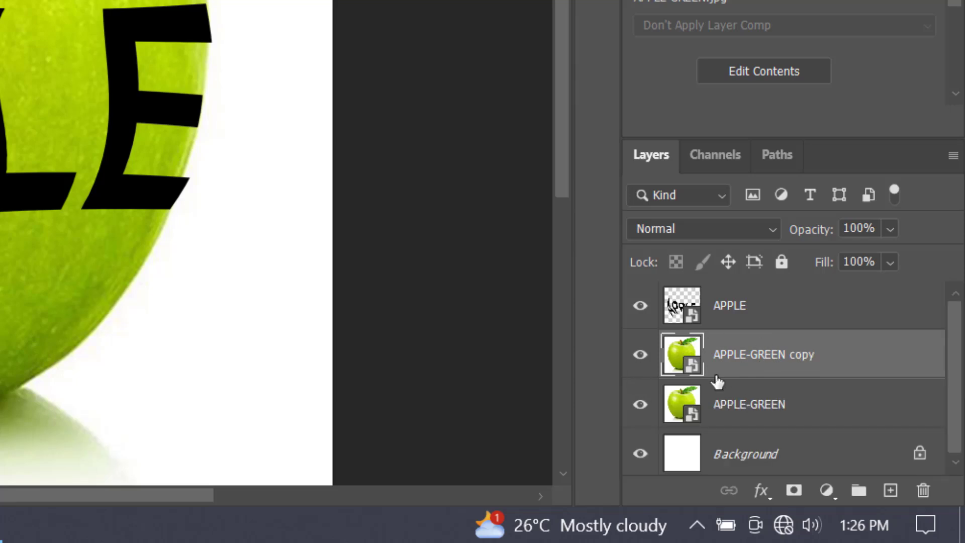
{"action": "left_click_drag", "start_coordinate": [759, 360], "coordinate": [752, 287]}
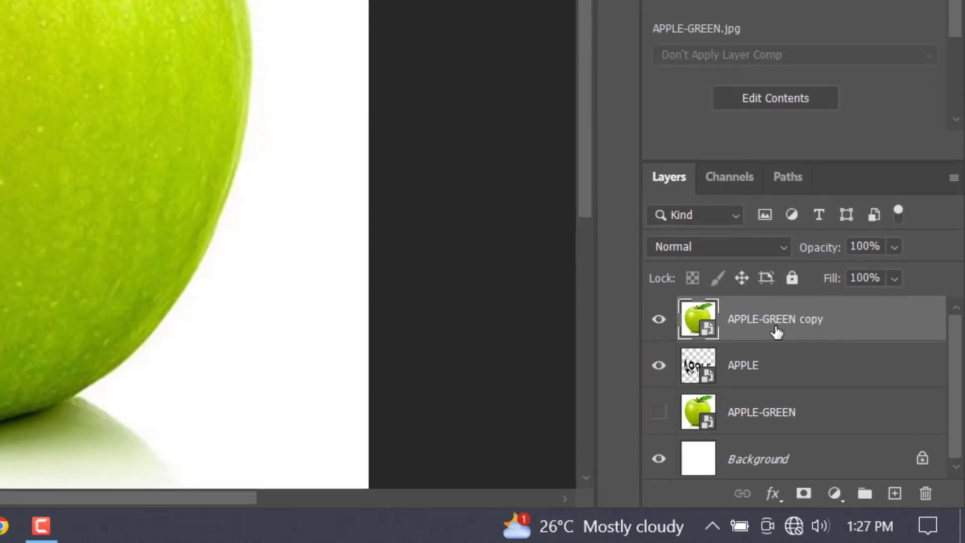
Clip the APPLE-GREEN copy layer to the APPLE text layer with a clipping mask.
{"action": "right_click", "coordinate": [764, 317]}
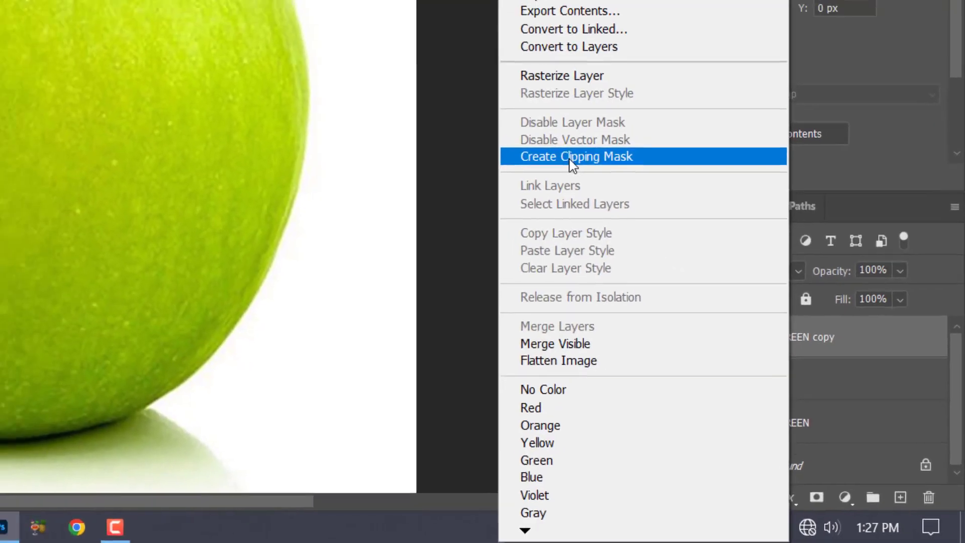
{"action": "left_click", "coordinate": [535, 125]}
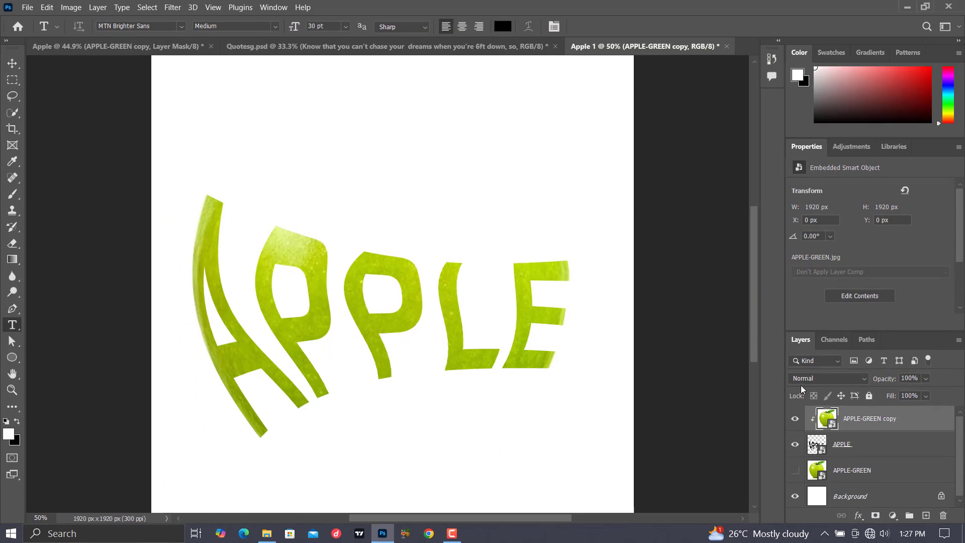
{"action": "key", "text": "ctrl+alt+g"}
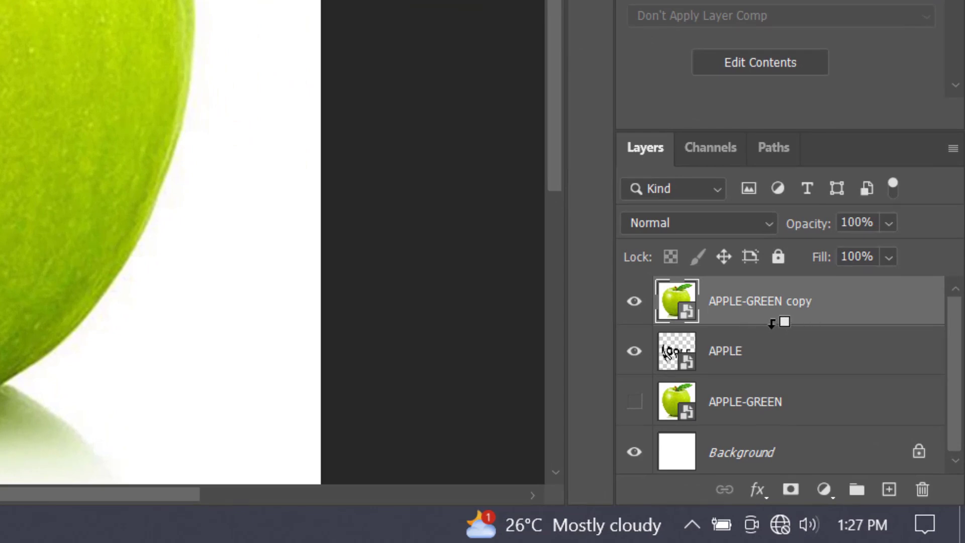
{"action": "left_click", "coordinate": [773, 323], "text": "alt"}
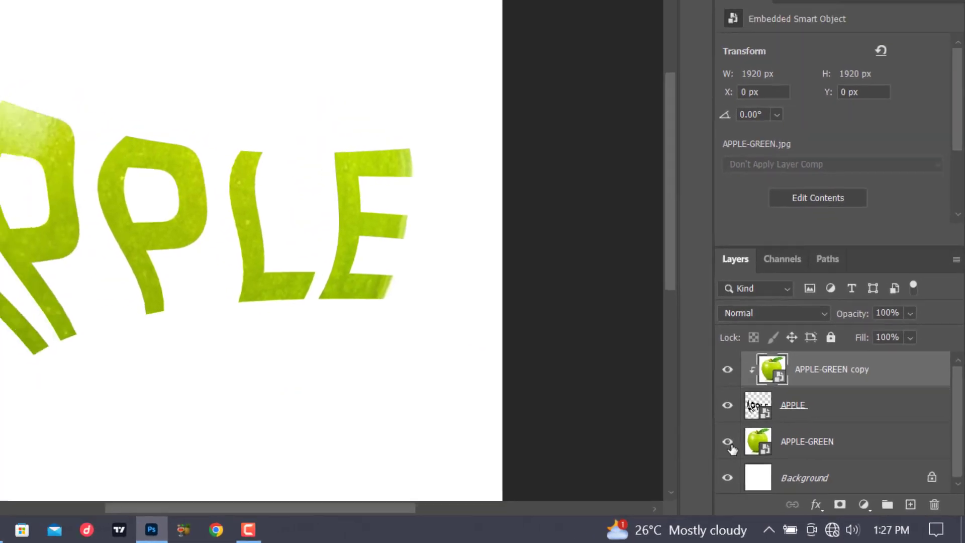
Show the original APPLE-GREEN layer and hide its content with an inverted, fully black layer mask.
{"action": "left_click", "coordinate": [698, 430]}
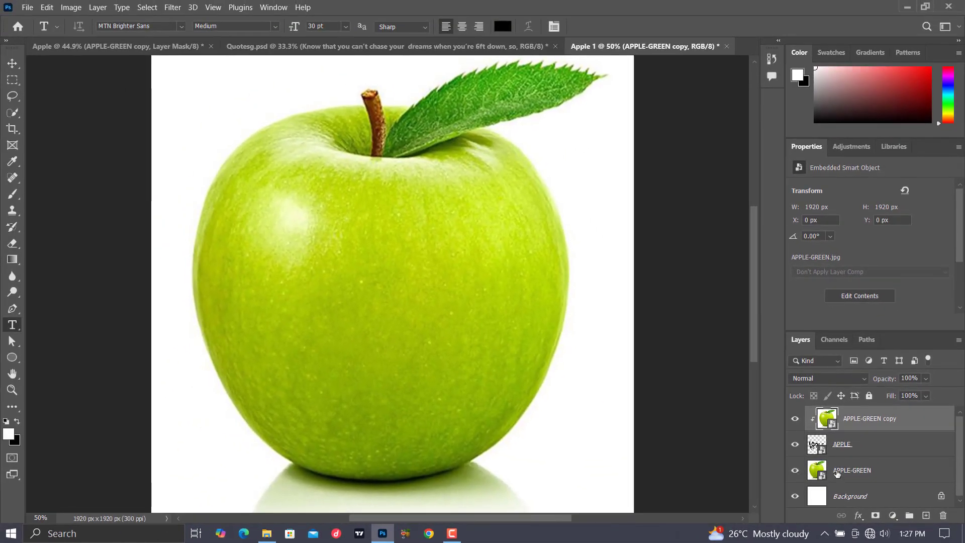
{"action": "left_click", "coordinate": [837, 473]}
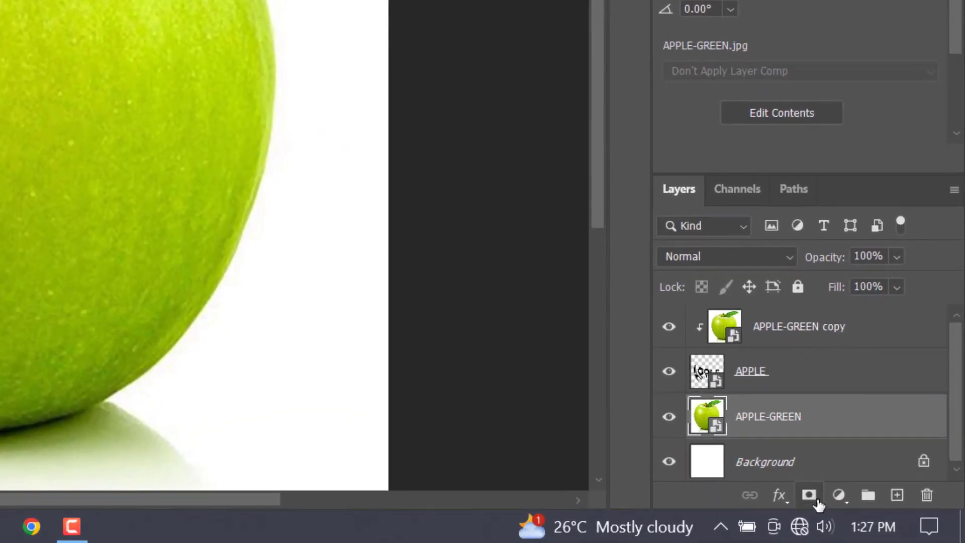
{"action": "left_click", "coordinate": [809, 496]}
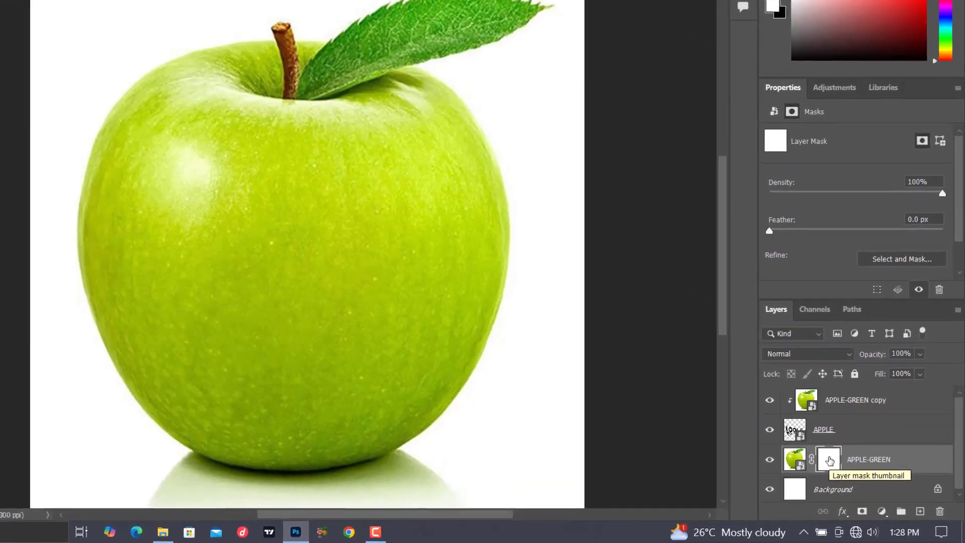
{"action": "key", "text": "ctrl+i"}
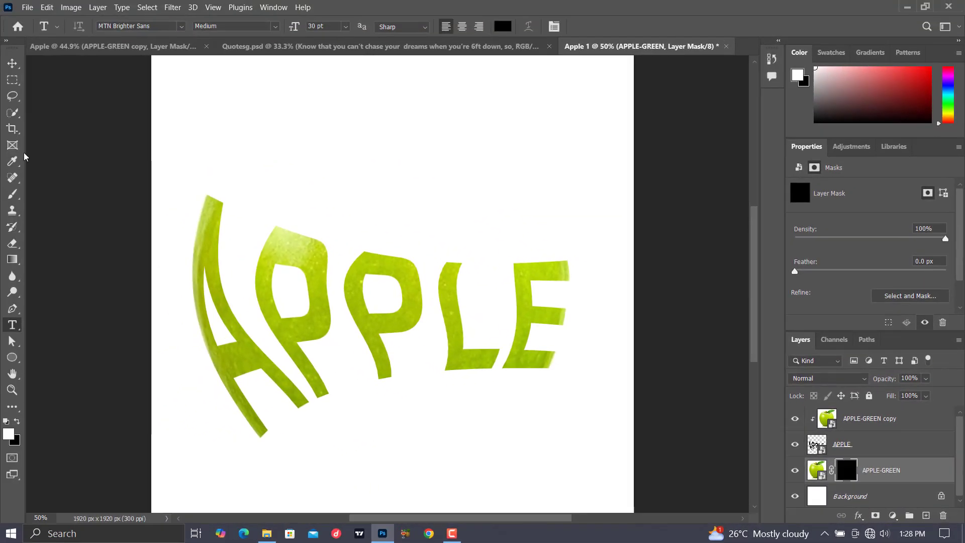
{"action": "left_click", "coordinate": [14, 195]}
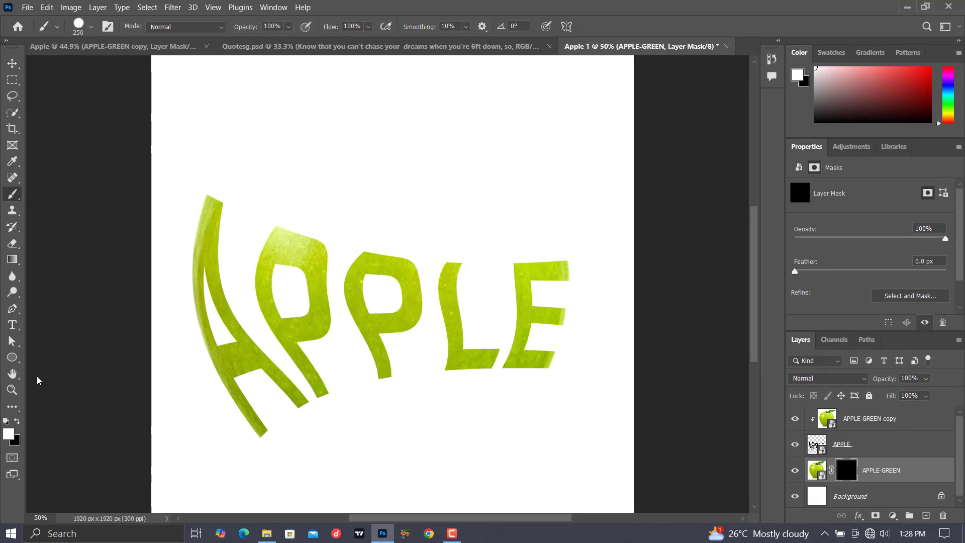
{"action": "mouse_move", "coordinate": [255, 186]}
{"action": "left_mouse_down"}
{"action": "mouse_move", "coordinate": [433, 230]}
{"action": "mouse_move", "coordinate": [530, 224]}
{"action": "left_mouse_up"}
{"action": "mouse_move", "coordinate": [459, 209]}
{"action": "left_mouse_down"}
{"action": "mouse_move", "coordinate": [340, 177]}
{"action": "mouse_move", "coordinate": [468, 165]}
{"action": "mouse_move", "coordinate": [196, 96]}
{"action": "mouse_move", "coordinate": [419, 112]}
{"action": "mouse_move", "coordinate": [480, 151]}
{"action": "mouse_move", "coordinate": [329, 94]}
{"action": "mouse_move", "coordinate": [512, 112]}
{"action": "mouse_move", "coordinate": [565, 243]}
{"action": "mouse_move", "coordinate": [352, 229]}
{"action": "mouse_move", "coordinate": [505, 241]}
{"action": "mouse_move", "coordinate": [529, 196]}
{"action": "mouse_move", "coordinate": [439, 192]}
{"action": "mouse_move", "coordinate": [405, 248]}
{"action": "mouse_move", "coordinate": [220, 246]}
{"action": "mouse_move", "coordinate": [523, 270]}
{"action": "mouse_move", "coordinate": [403, 265]}
{"action": "mouse_move", "coordinate": [336, 246]}
{"action": "mouse_move", "coordinate": [300, 194]}
{"action": "mouse_move", "coordinate": [249, 214]}
{"action": "left_mouse_up"}
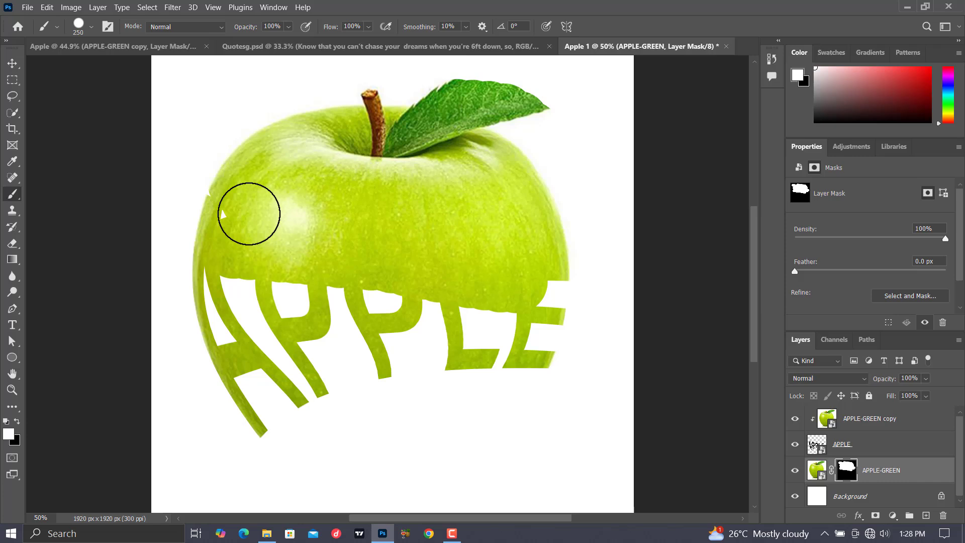
{"action": "key", "text": "ctrl+z"}
{"action": "key", "text": "ctrl+z"}
{"action": "key", "text": "ctrl+z"}
{"action": "key", "text": "ctrl+z"}
{"action": "key", "text": "ctrl+z"}
{"action": "key", "text": "ctrl+z"}
{"action": "key", "text": "ctrl+z"}
{"action": "key", "text": "ctrl+z"}
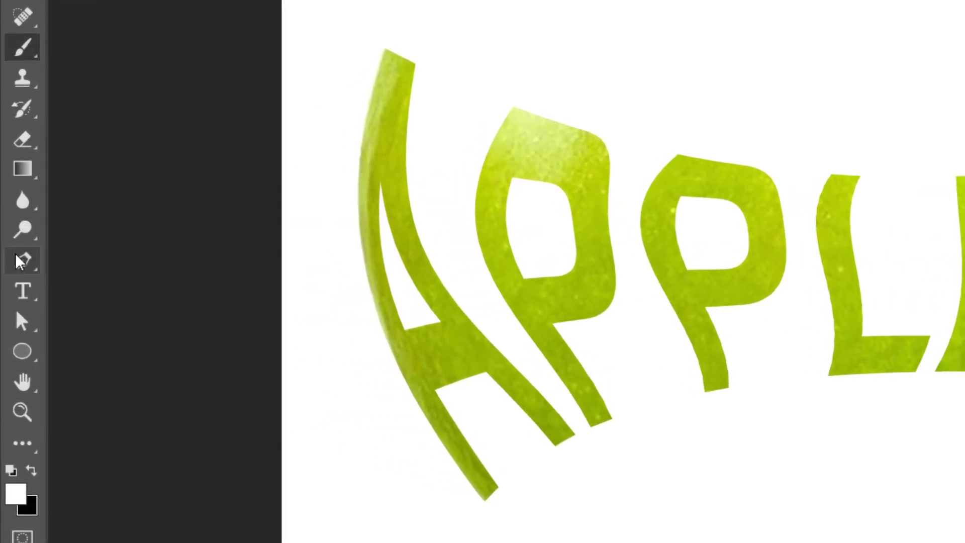
Draw a closed Pen shape without fill or stroke around the area above the text, its lower edge curving along the tops of the APPLE letters.
{"action": "left_click", "coordinate": [13, 308]}
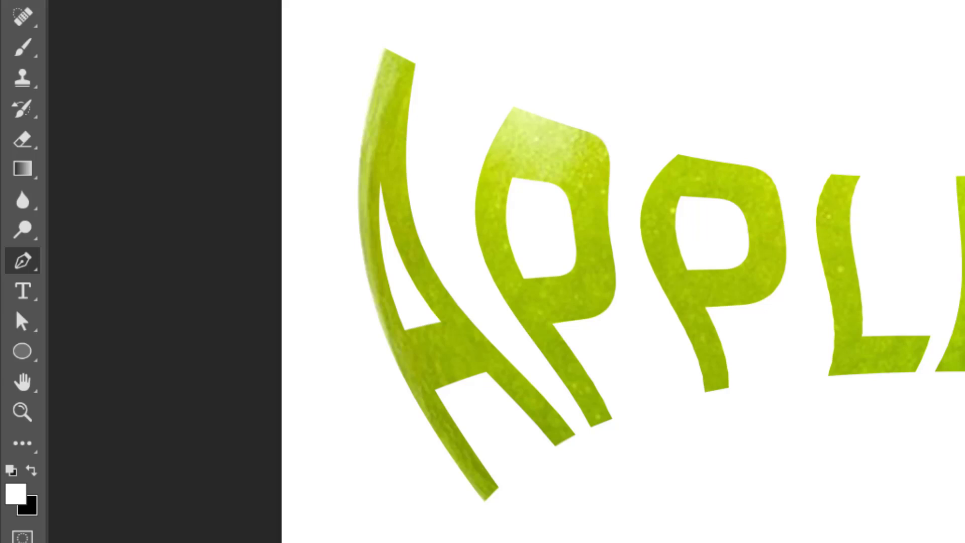
{"action": "left_click", "coordinate": [345, 50]}
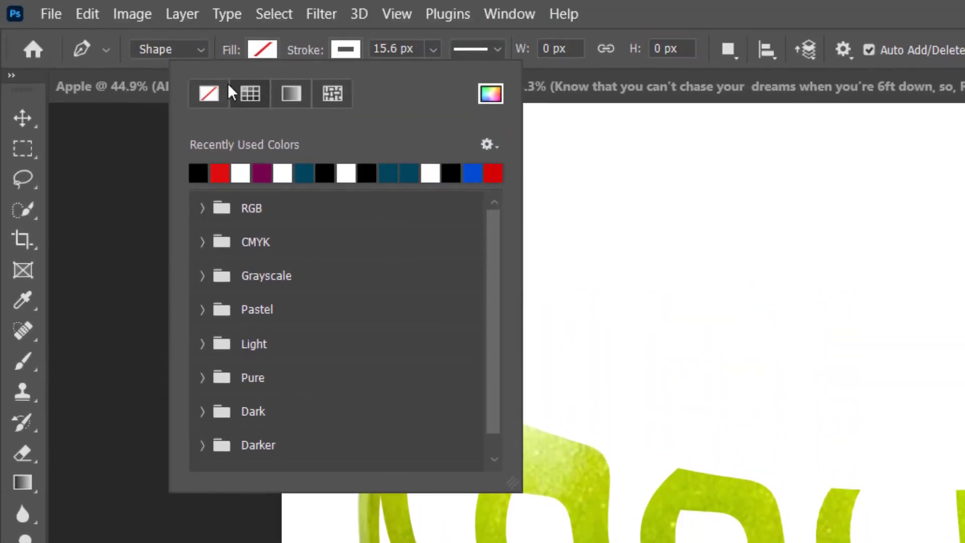
{"action": "left_click", "coordinate": [215, 92]}
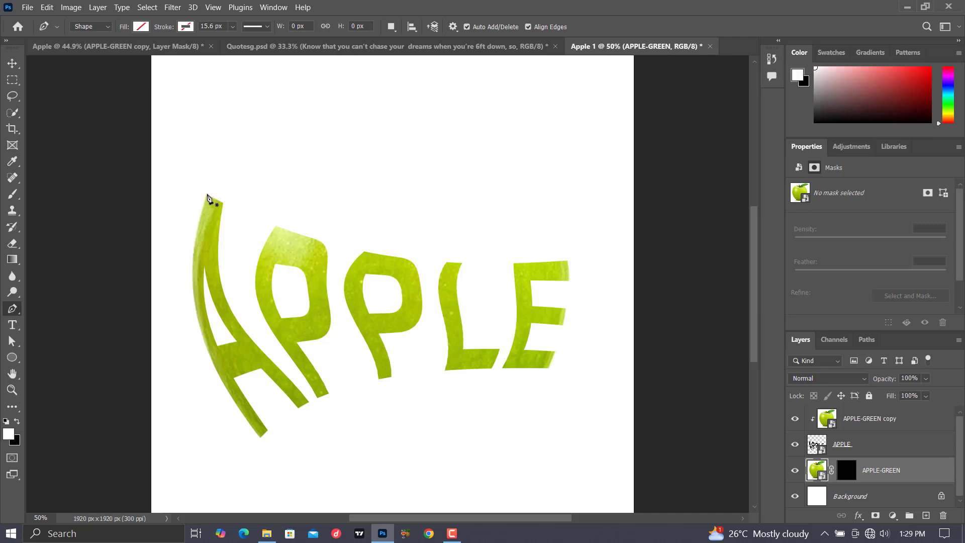
{"action": "left_click_drag", "start_coordinate": [207, 193], "coordinate": [261, 247]}
{"action": "left_click_drag", "start_coordinate": [567, 260], "coordinate": [637, 241]}
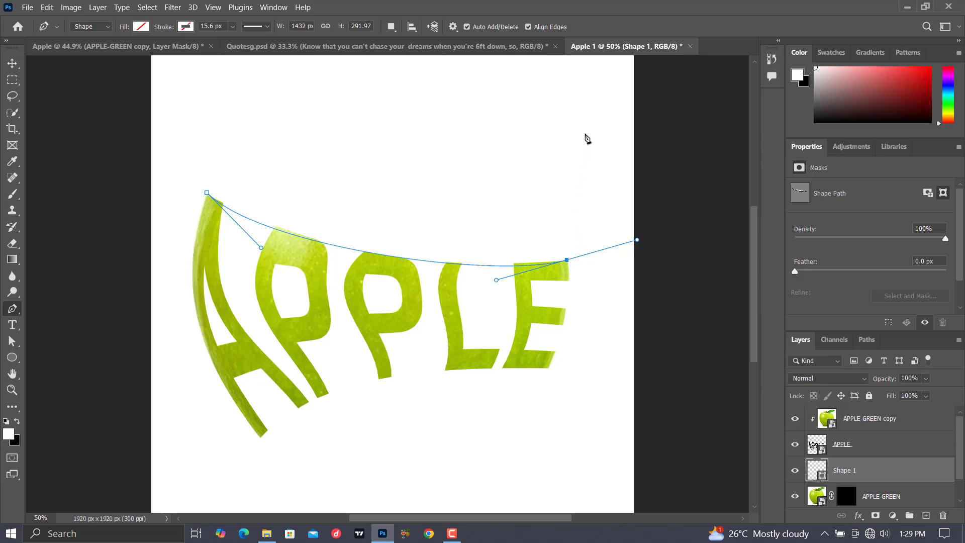
{"action": "left_click", "coordinate": [626, 76]}
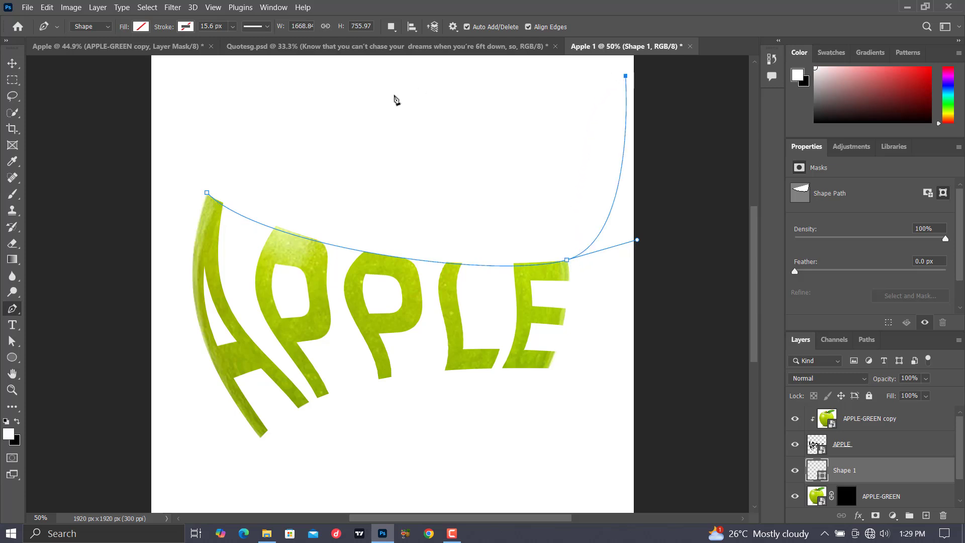
{"action": "left_click", "coordinate": [195, 68]}
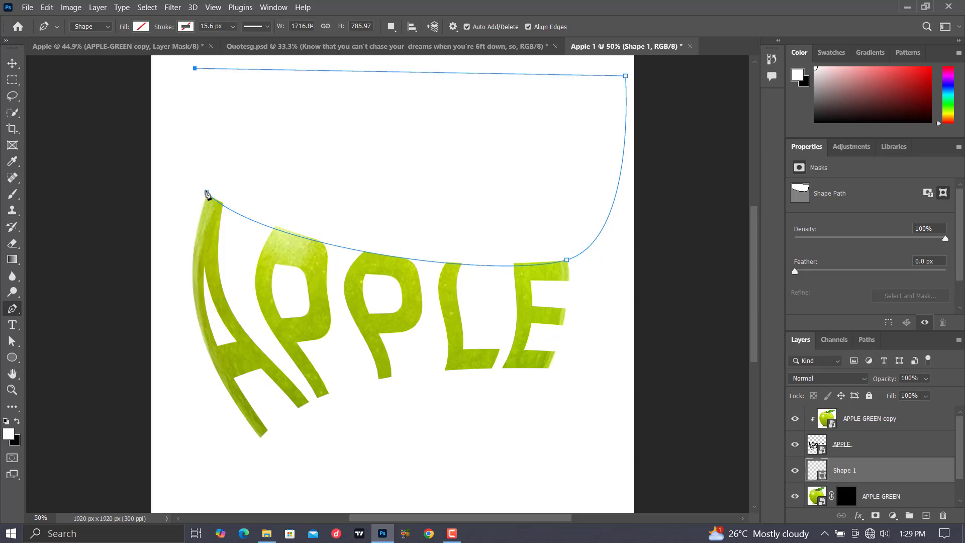
{"action": "left_click", "coordinate": [206, 193]}
{"action": "left_click_drag", "start_coordinate": [567, 260], "coordinate": [627, 251]}
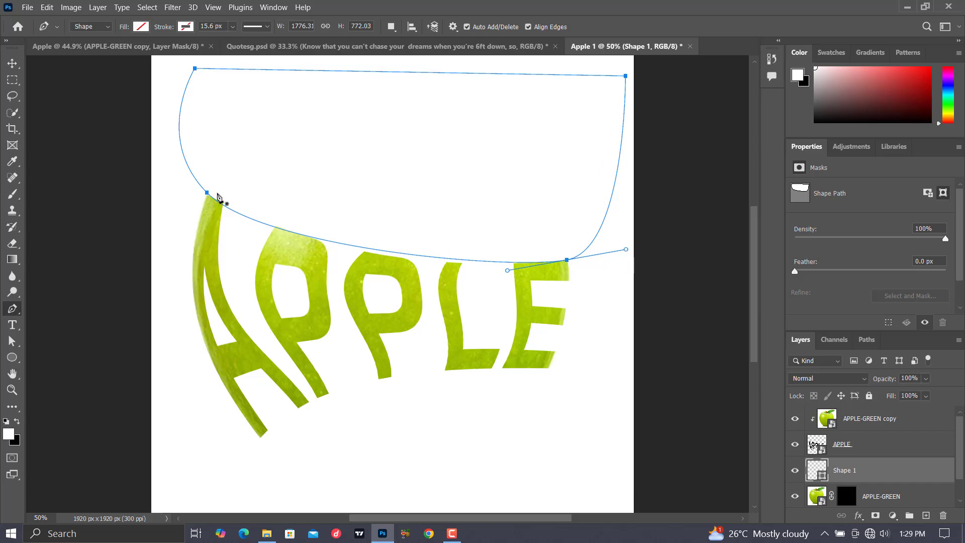
{"action": "left_click_drag", "start_coordinate": [207, 193], "coordinate": [304, 265]}
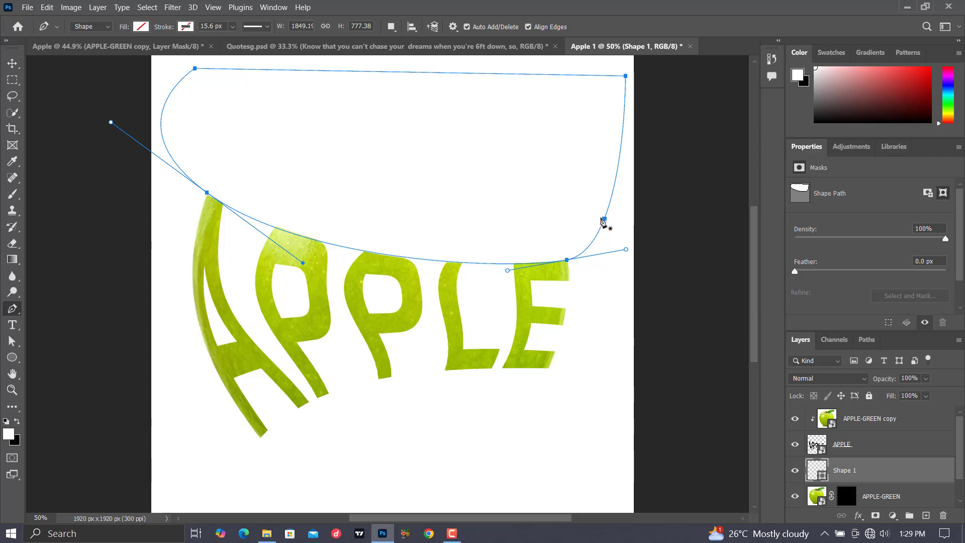
Make a new anti-aliased selection from the shape path with a feather radius of 0 pixels.
{"action": "right_click", "coordinate": [593, 217]}
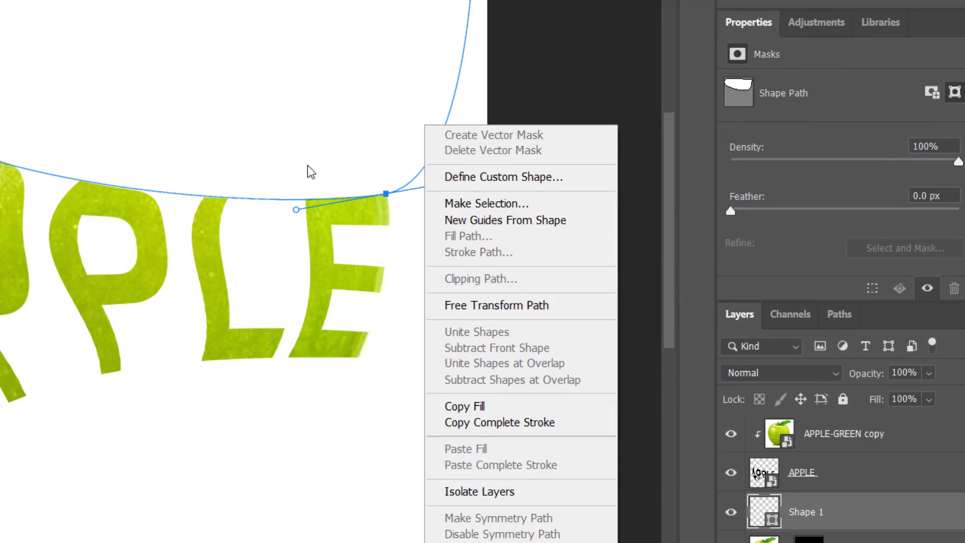
{"action": "left_click", "coordinate": [474, 203]}
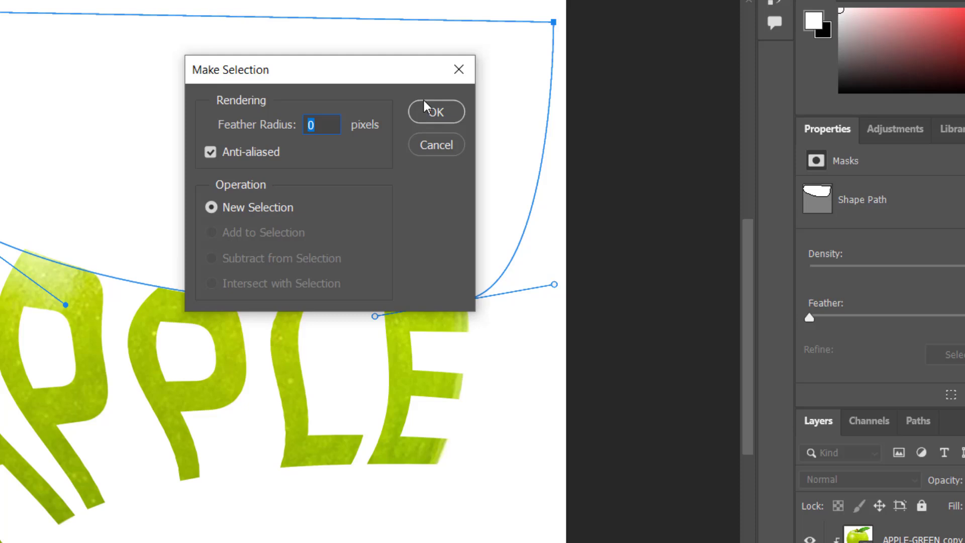
{"action": "left_click", "coordinate": [436, 113]}
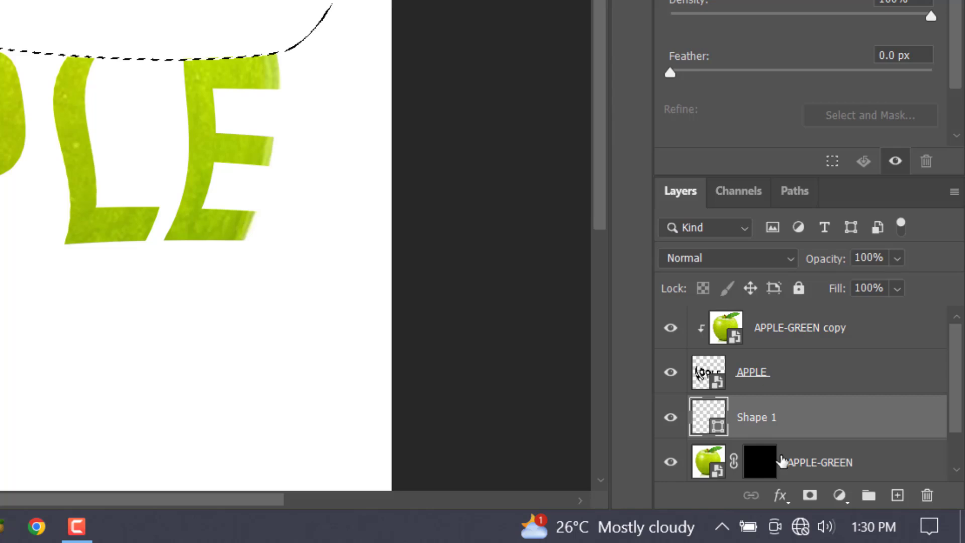
Paint white with the Brush on the APPLE-GREEN layer mask inside the selection to reveal the apple's top, and deselect.
{"action": "left_click", "coordinate": [771, 469]}
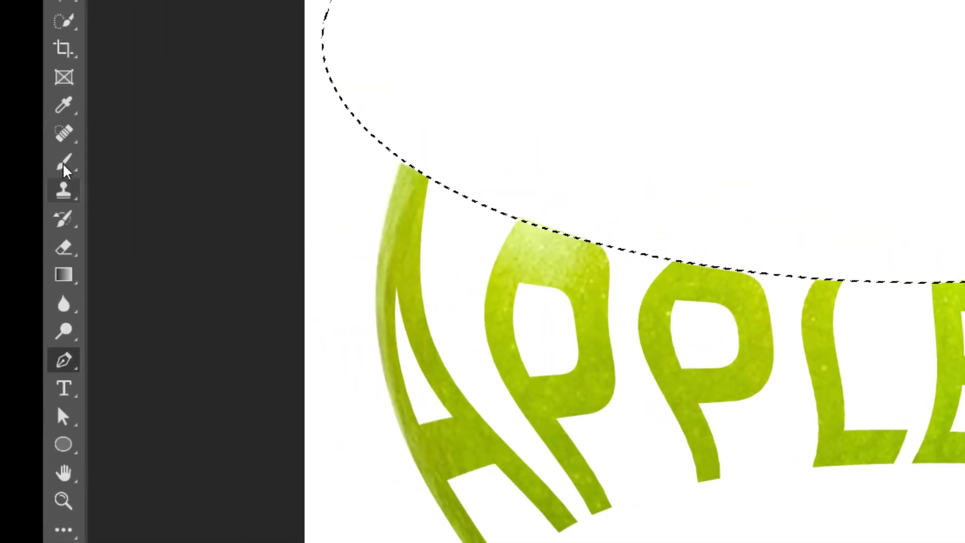
{"action": "left_click", "coordinate": [63, 167]}
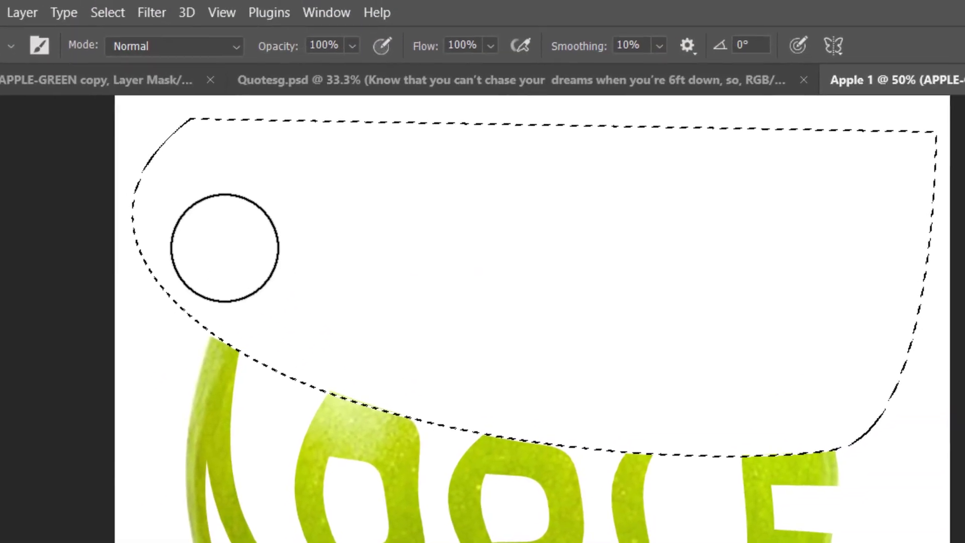
{"action": "mouse_move", "coordinate": [225, 247]}
{"action": "left_mouse_down"}
{"action": "mouse_move", "coordinate": [442, 388]}
{"action": "mouse_move", "coordinate": [955, 448]}
{"action": "mouse_move", "coordinate": [787, 410]}
{"action": "mouse_move", "coordinate": [625, 406]}
{"action": "mouse_move", "coordinate": [517, 319]}
{"action": "mouse_move", "coordinate": [317, 295]}
{"action": "mouse_move", "coordinate": [752, 248]}
{"action": "mouse_move", "coordinate": [615, 194]}
{"action": "mouse_move", "coordinate": [797, 189]}
{"action": "left_mouse_up"}
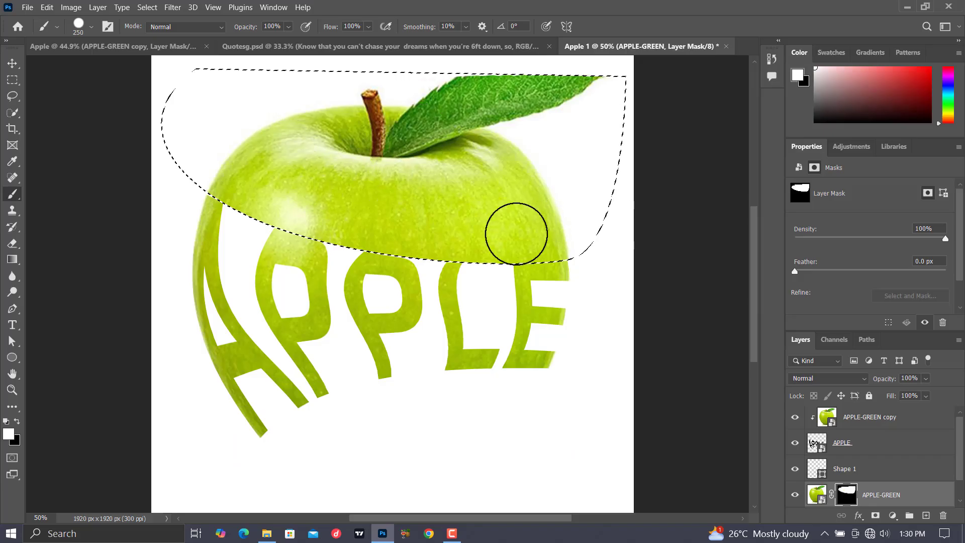
{"action": "key", "text": "ctrl+d"}
Examine the revealed leaf and the cut edge above the letters up close, hiding the Shape 1 layer only during the check.
{"action": "left_click", "coordinate": [794, 467]}
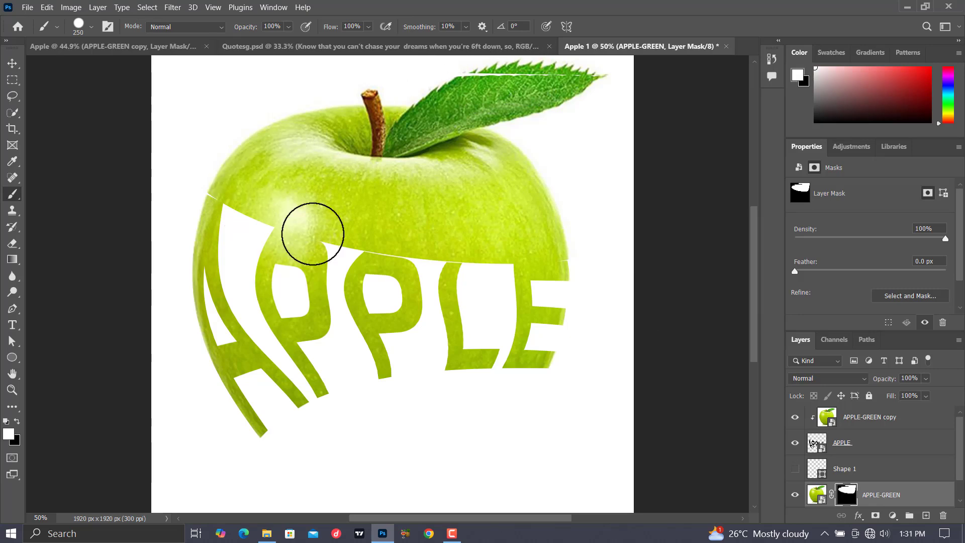
{"action": "key", "text": "ctrl+plus"}
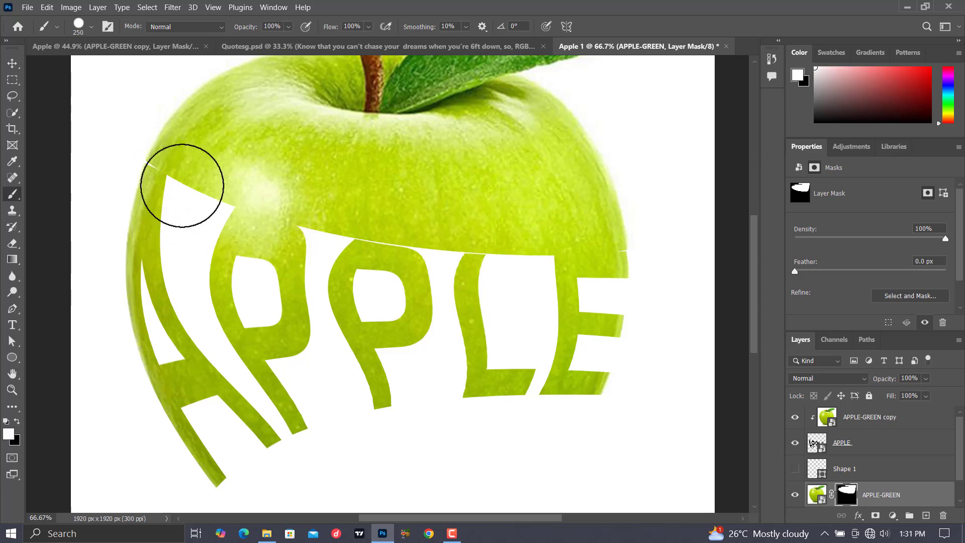
{"action": "scroll", "coordinate": [327, 274], "scroll_direction": "up", "scroll_amount": 1}
{"action": "scroll", "coordinate": [327, 274], "scroll_direction": "up", "scroll_amount": 4}
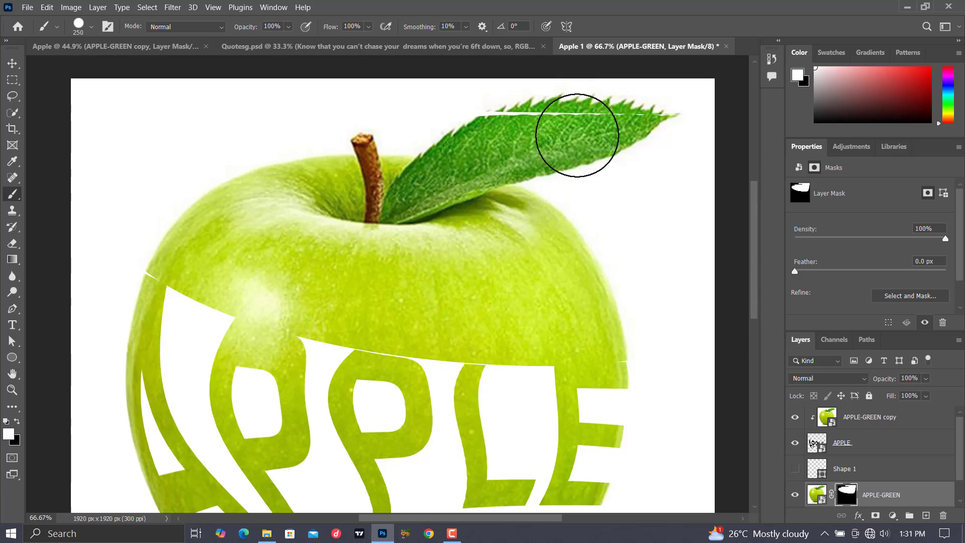
{"action": "scroll", "coordinate": [577, 135], "scroll_direction": "down", "scroll_amount": 5}
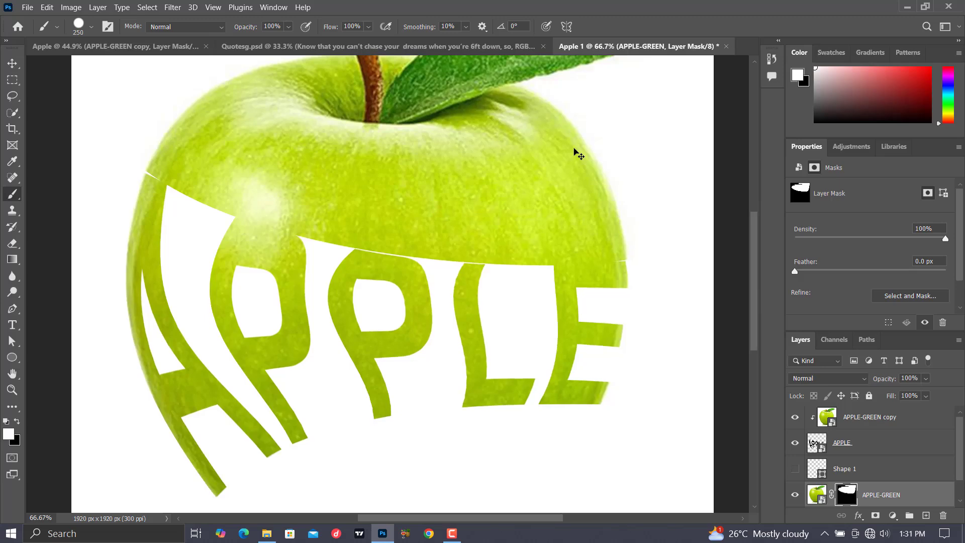
{"action": "key", "text": "ctrl+minus"}
{"action": "key", "text": "ctrl+minus"}
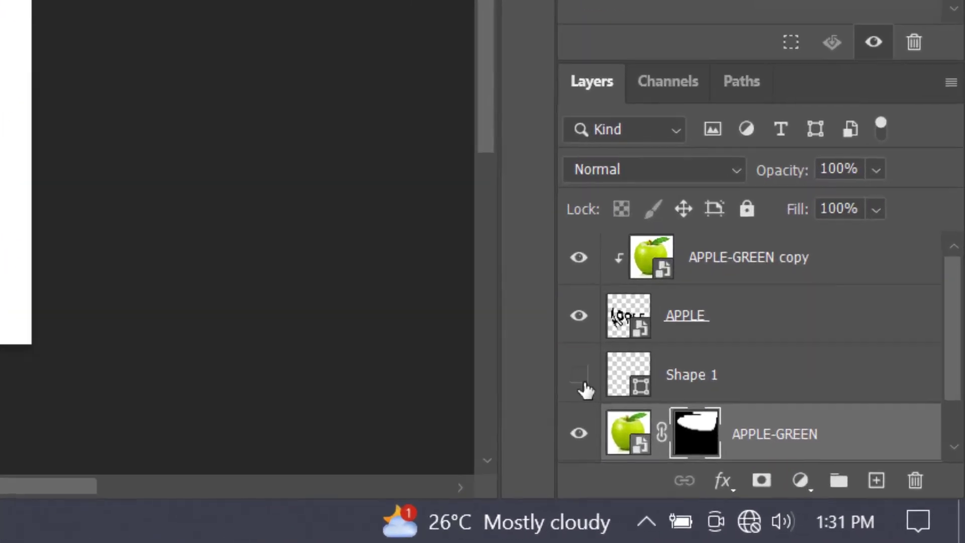
{"action": "left_click", "coordinate": [794, 468]}
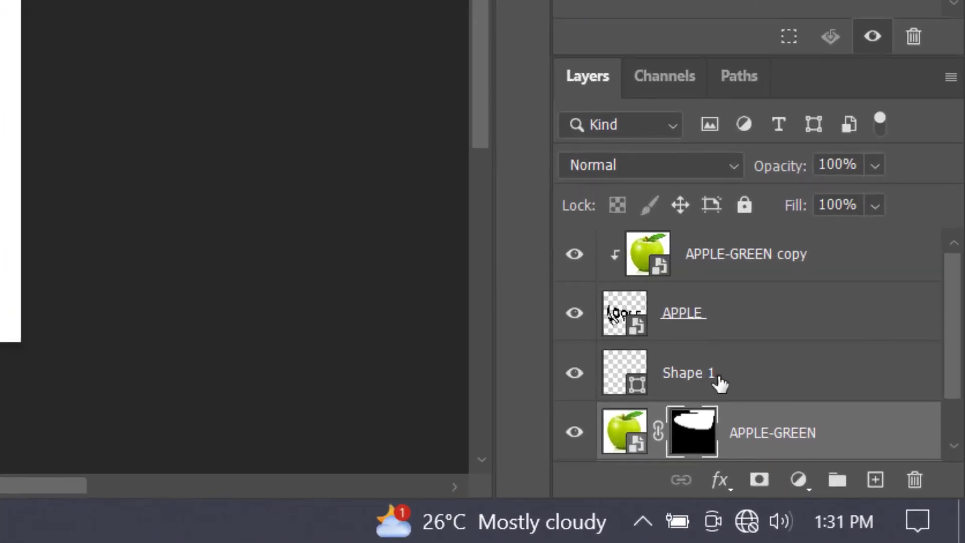
Reshape the Shape 1 path by raising its upper-right anchor above the leaf and shifting its lower anchors slightly down toward the letters.
{"action": "left_click", "coordinate": [717, 383]}
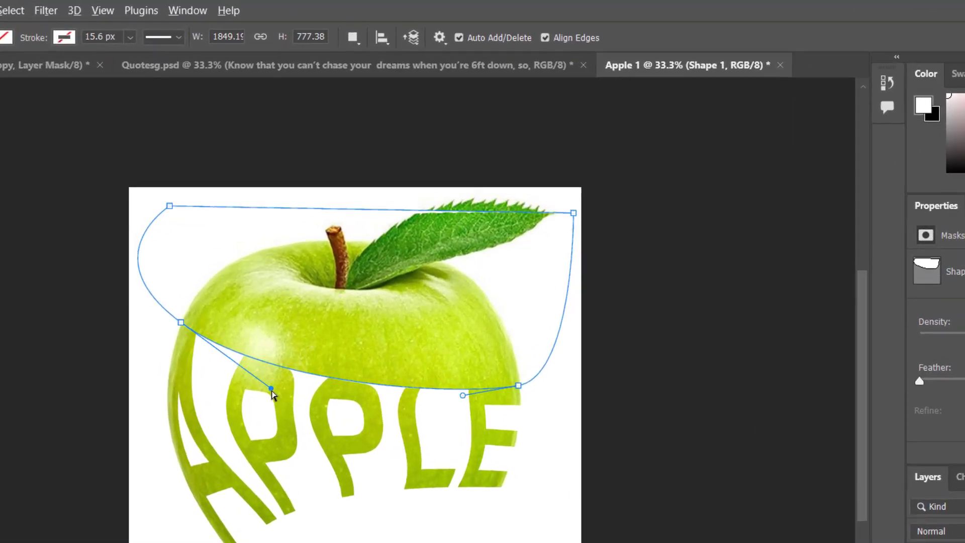
{"action": "left_click_drag", "start_coordinate": [333, 277], "coordinate": [340, 277]}
{"action": "left_click_drag", "start_coordinate": [280, 388], "coordinate": [267, 388]}
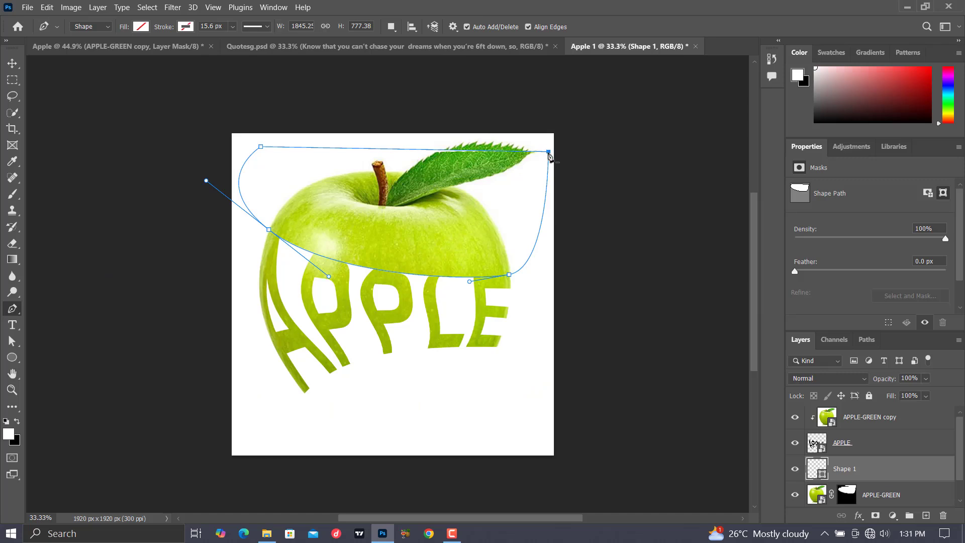
{"action": "left_click_drag", "start_coordinate": [549, 152], "coordinate": [552, 132]}
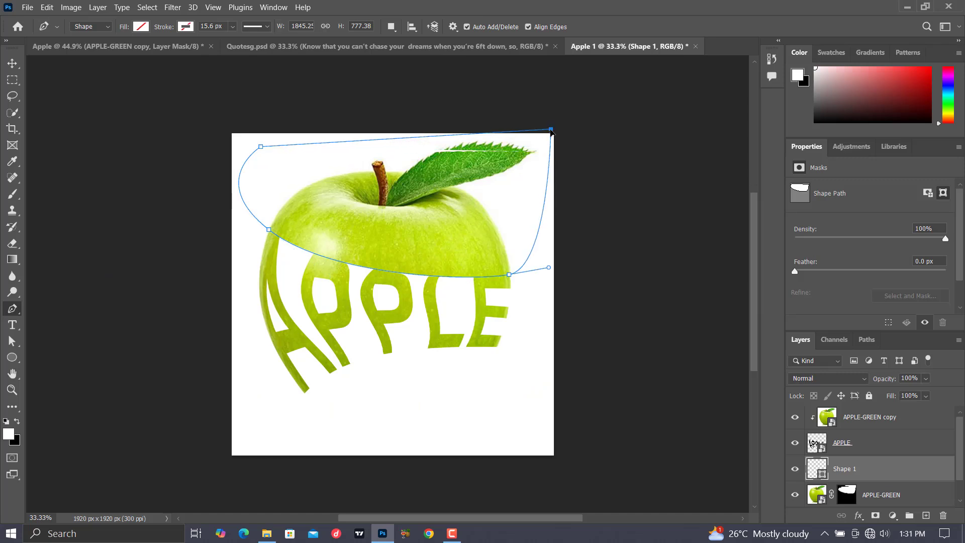
{"action": "left_click_drag", "start_coordinate": [509, 275], "coordinate": [511, 276]}
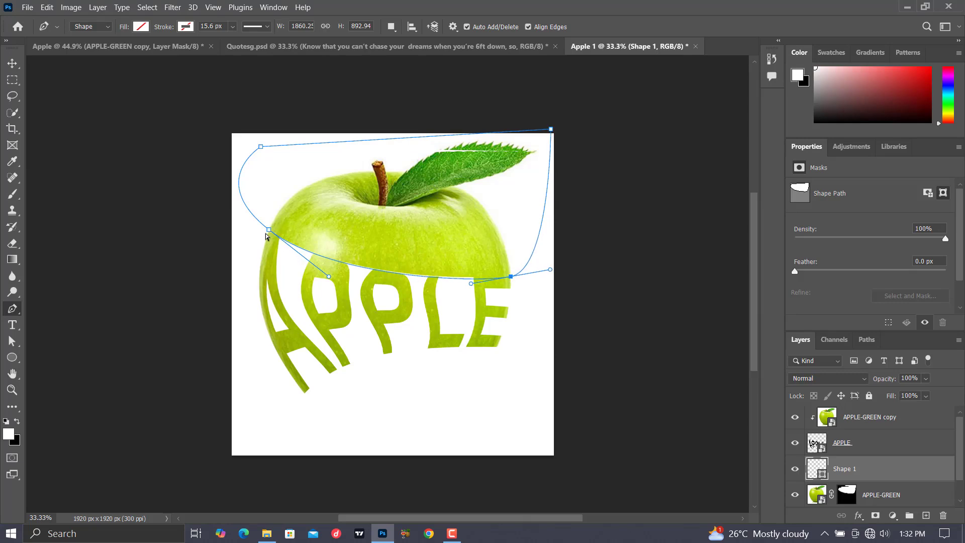
{"action": "left_click_drag", "start_coordinate": [266, 230], "coordinate": [267, 231]}
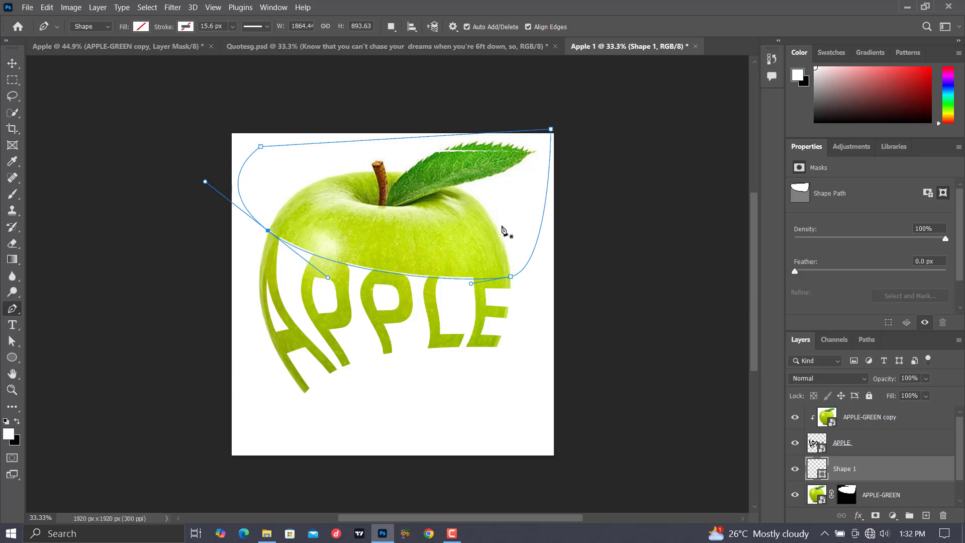
Make a new anti-aliased selection from the adjusted Shape 1 path with a feather radius of 0 pixels.
{"action": "right_click", "coordinate": [484, 231]}
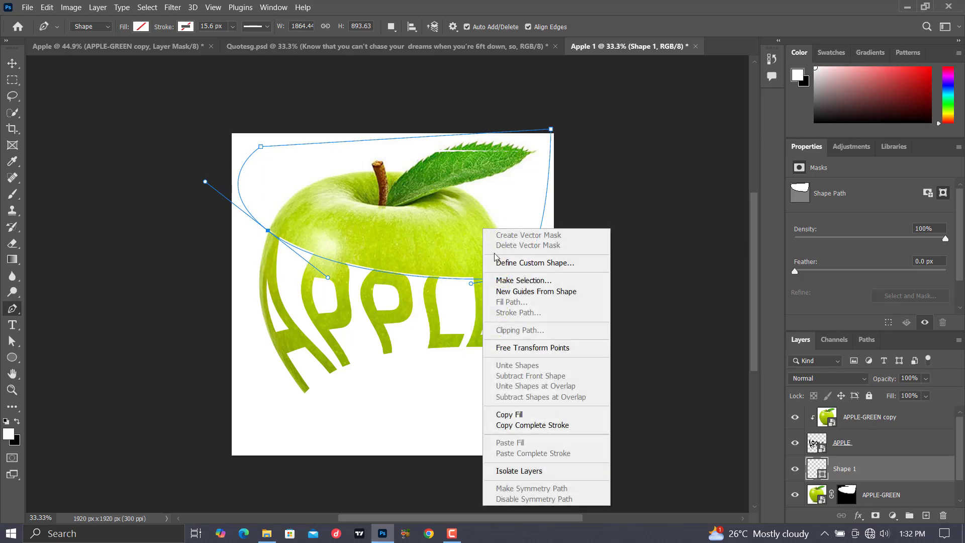
{"action": "left_click", "coordinate": [524, 280]}
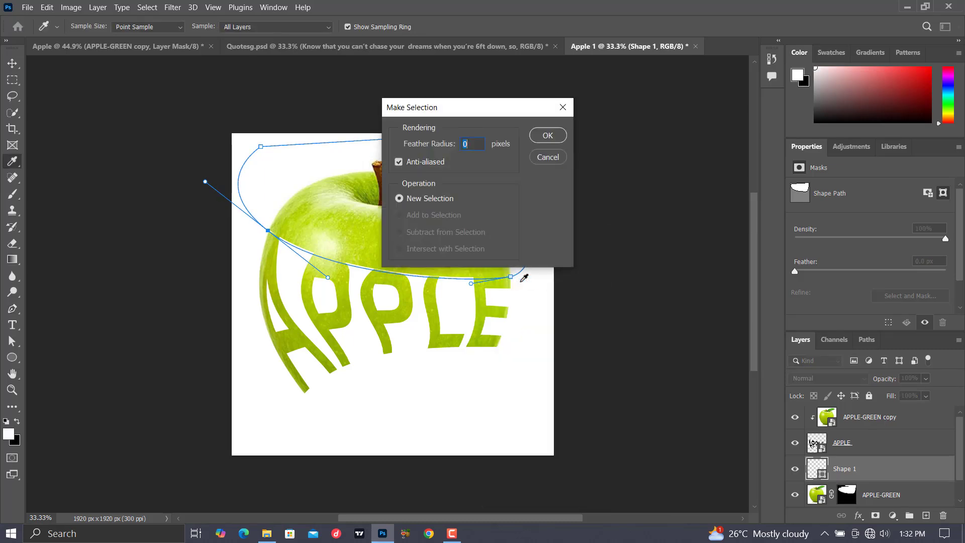
{"action": "key", "text": "Return"}
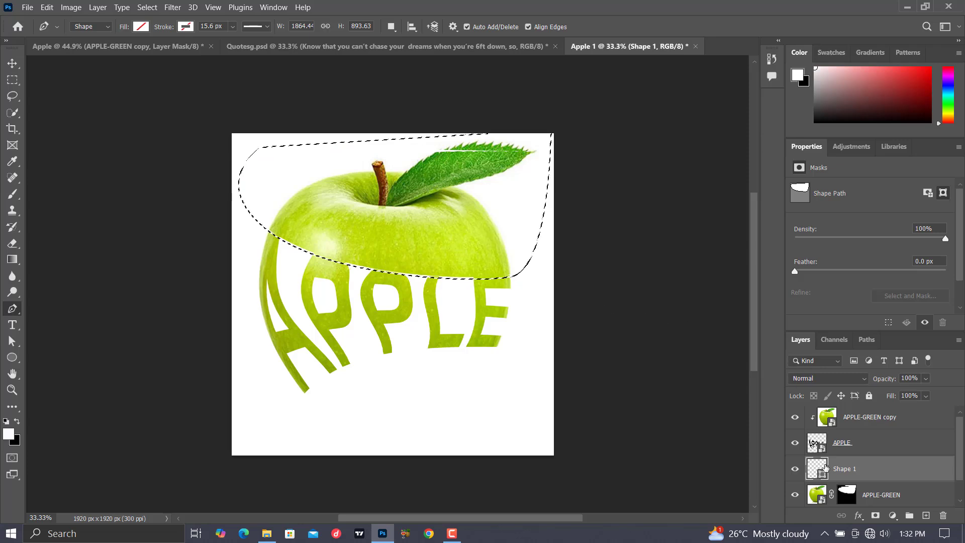
Paint white on the APPLE-GREEN layer mask with the 250 px hard Brush over the leaf gap and along the letter tops, and deselect.
{"action": "left_click", "coordinate": [847, 500]}
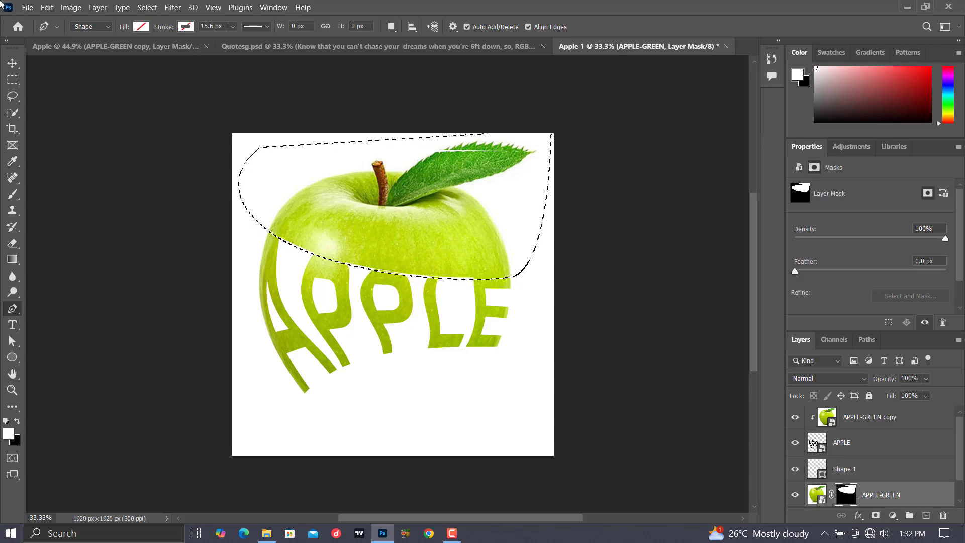
{"action": "left_click", "coordinate": [13, 193]}
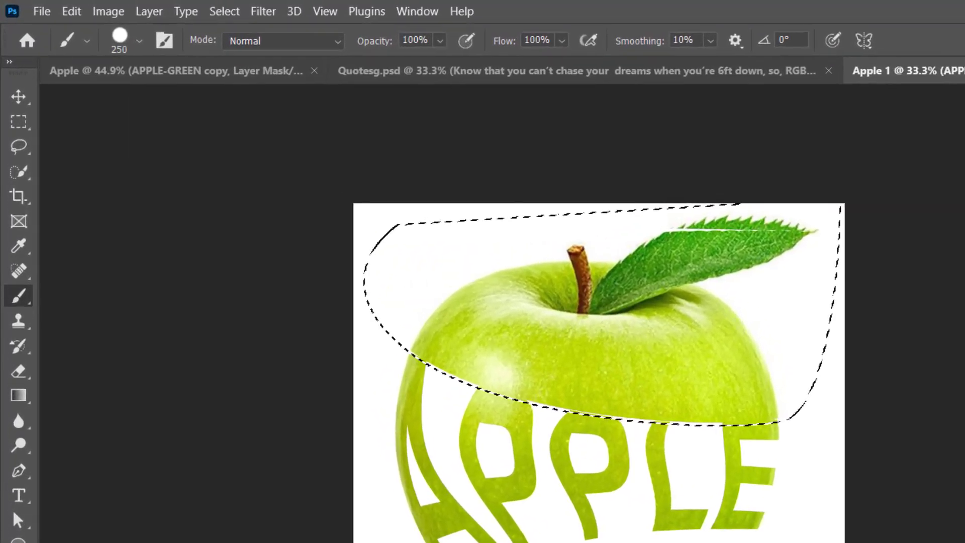
{"action": "left_click", "coordinate": [139, 43]}
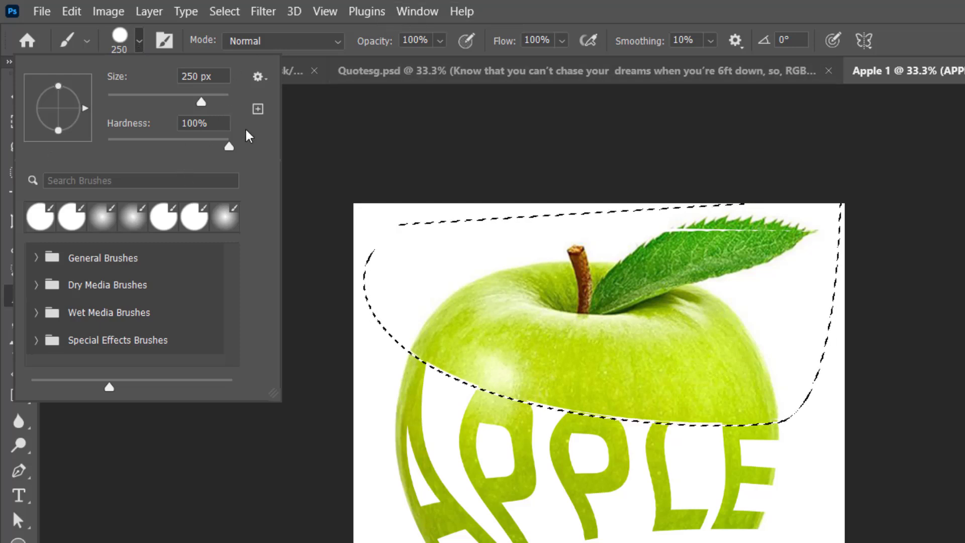
{"action": "left_click", "coordinate": [490, 12]}
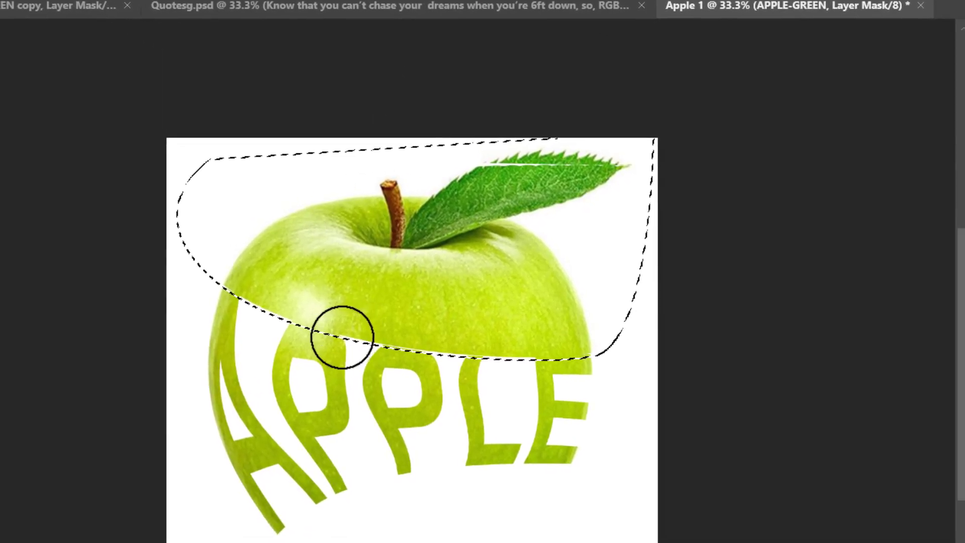
{"action": "mouse_move", "coordinate": [668, 128]}
{"action": "left_mouse_down"}
{"action": "mouse_move", "coordinate": [328, 218]}
{"action": "mouse_move", "coordinate": [430, 253]}
{"action": "left_mouse_up"}
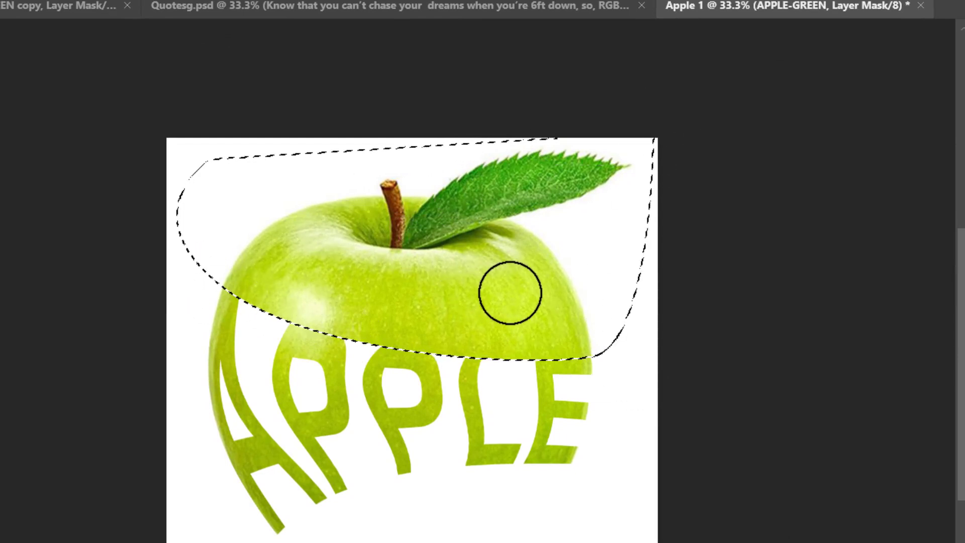
{"action": "key", "text": "ctrl+d"}
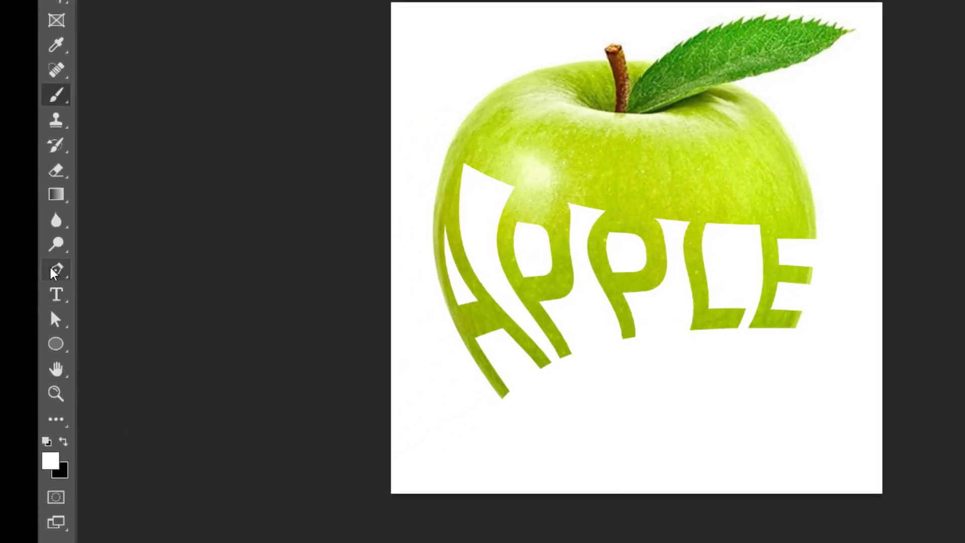
Draw a closed Pen shape below the text, curving from the A's foot to the E's base and around the canvas's lower corners.
{"action": "left_click", "coordinate": [54, 273]}
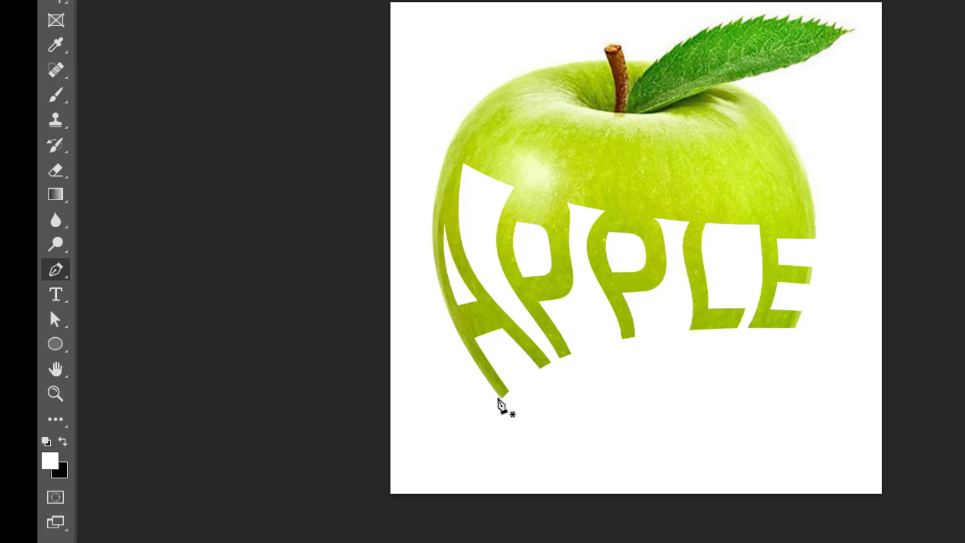
{"action": "key", "text": "ctrl+plus"}
{"action": "key", "text": "ctrl+plus"}
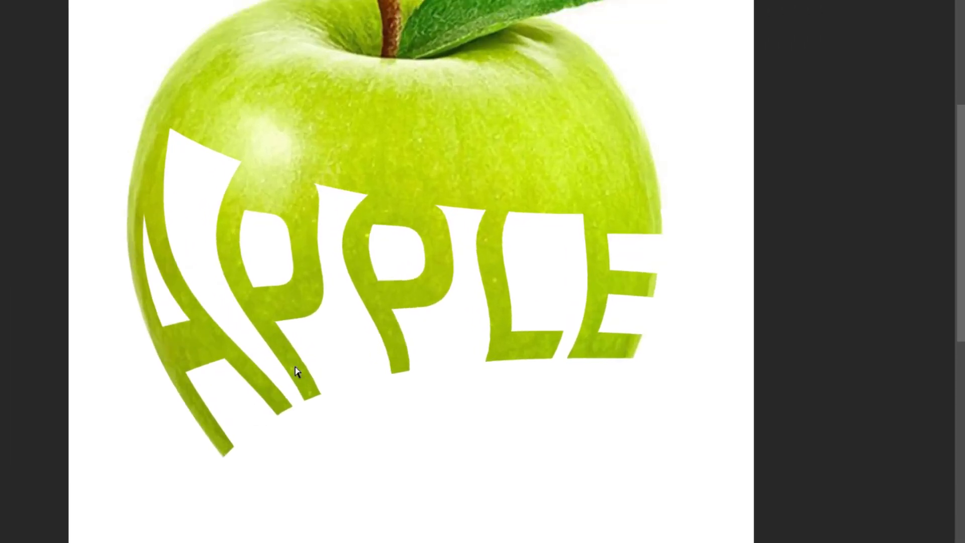
{"action": "scroll", "coordinate": [294, 243], "scroll_direction": "down", "scroll_amount": 5}
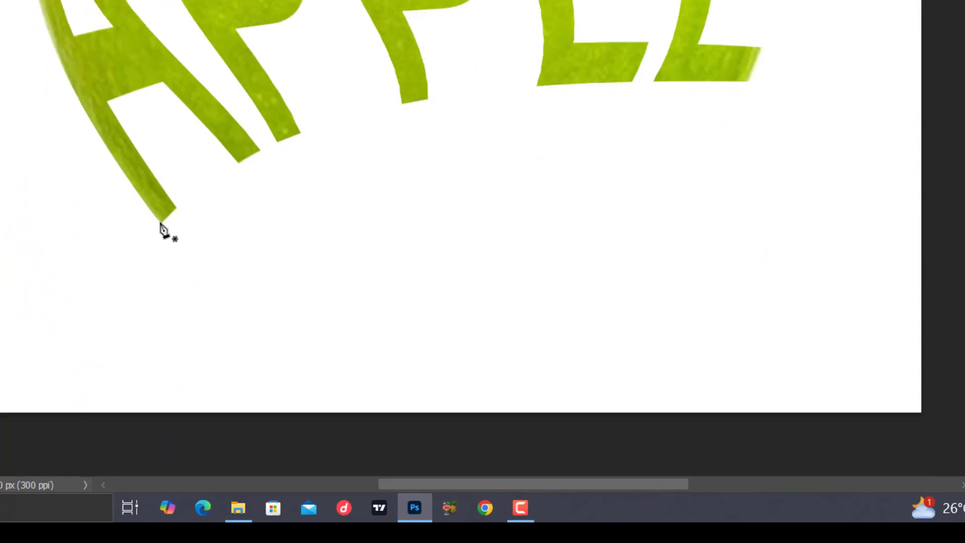
{"action": "left_click_drag", "start_coordinate": [160, 223], "coordinate": [240, 170]}
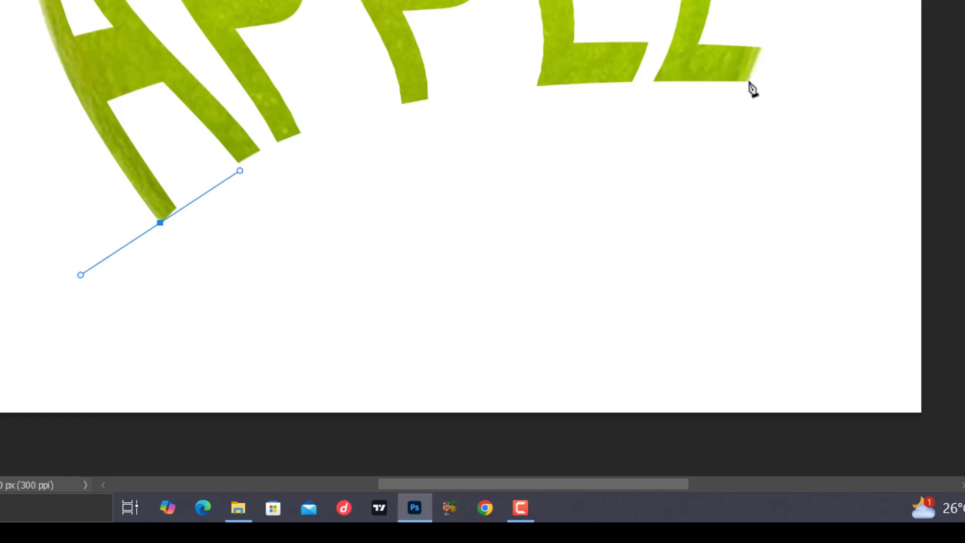
{"action": "left_click_drag", "start_coordinate": [747, 83], "coordinate": [847, 134]}
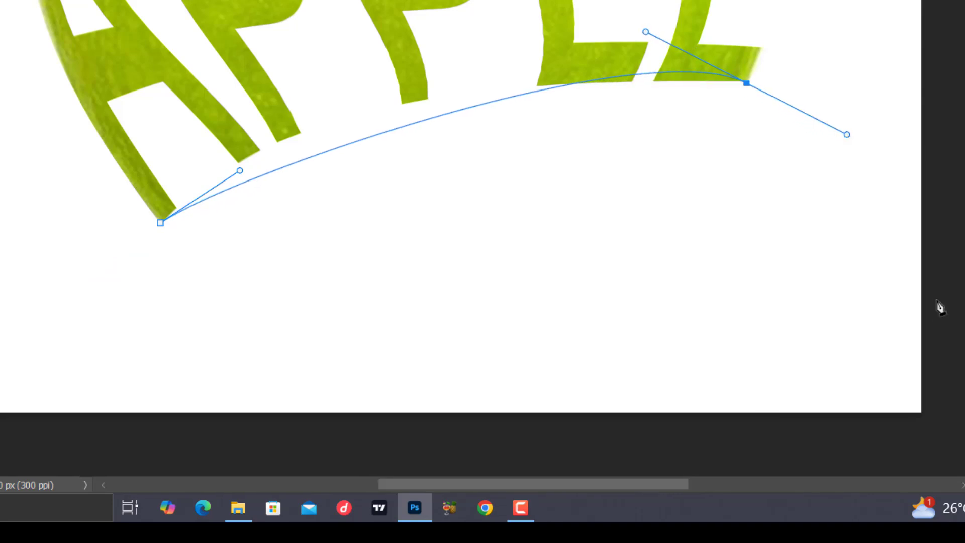
{"action": "left_click", "coordinate": [917, 409]}
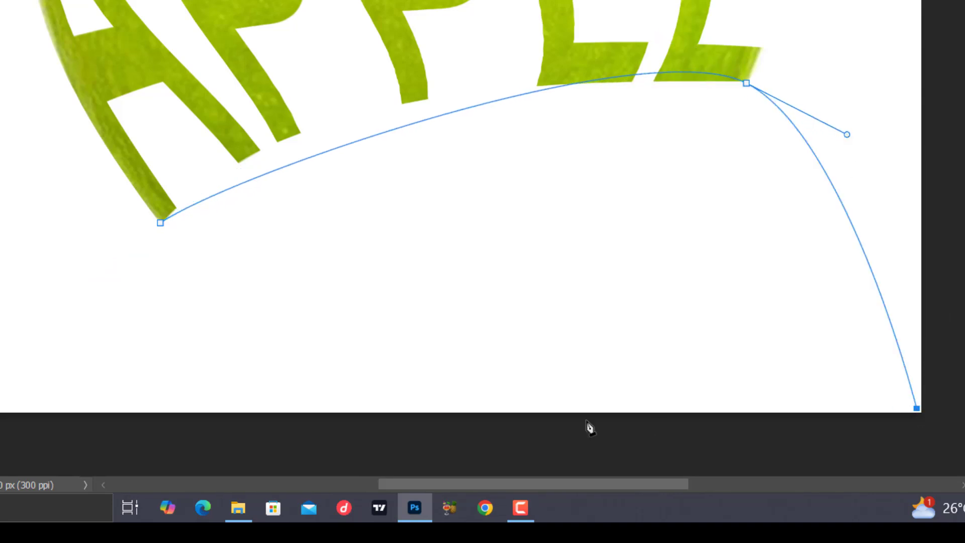
{"action": "left_click", "coordinate": [5, 406]}
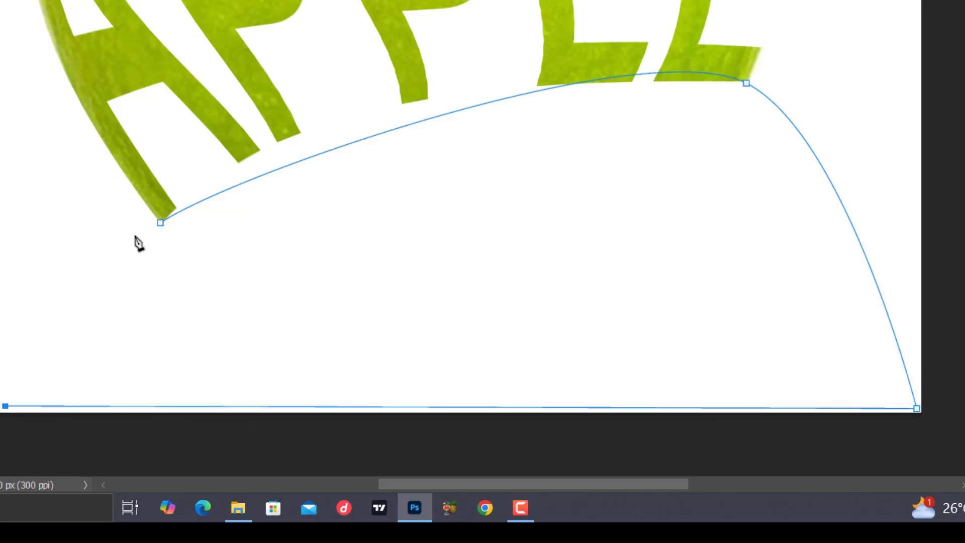
{"action": "left_click", "coordinate": [160, 223]}
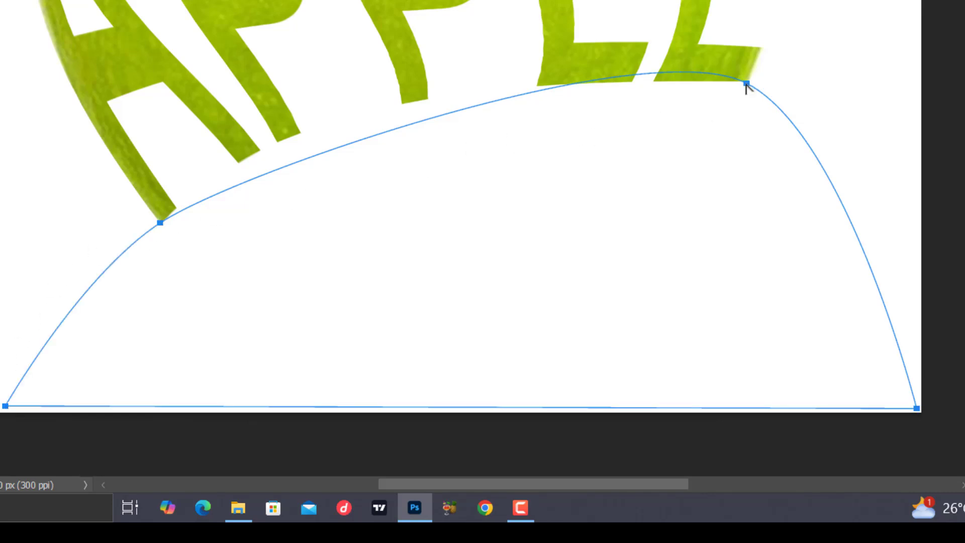
Adjust the curve handles at the A and E anchors so the shape's upper edge follows the bottoms of the letters.
{"action": "left_click_drag", "start_coordinate": [747, 84], "coordinate": [897, 109]}
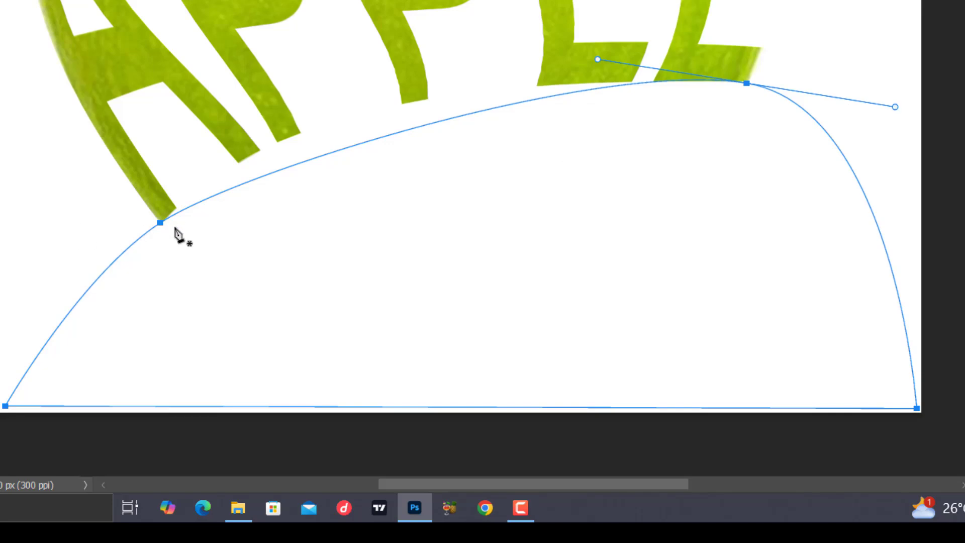
{"action": "left_click_drag", "start_coordinate": [160, 222], "coordinate": [295, 84]}
{"action": "left_click", "coordinate": [495, 88]}
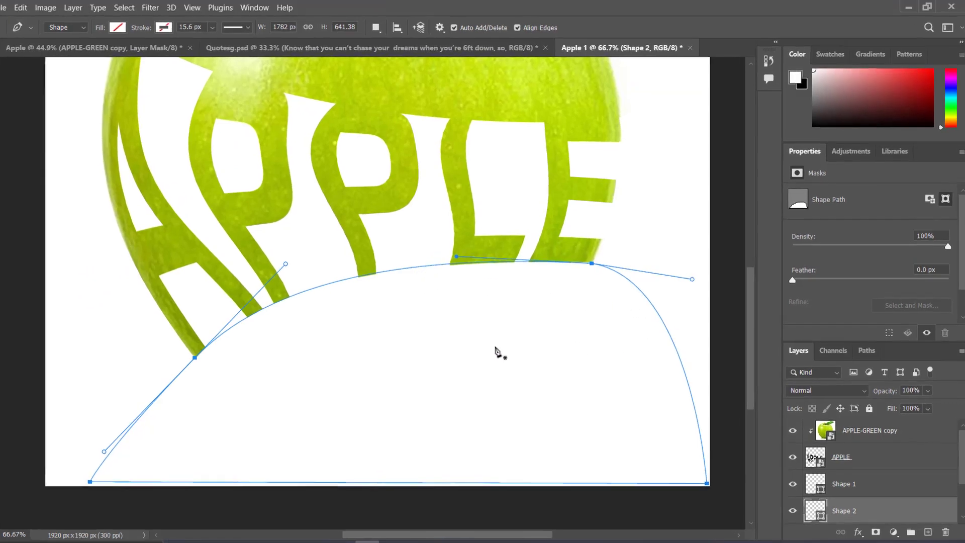
Make a selection from the Shape 2 path below the letters.
{"action": "right_click", "coordinate": [507, 336]}
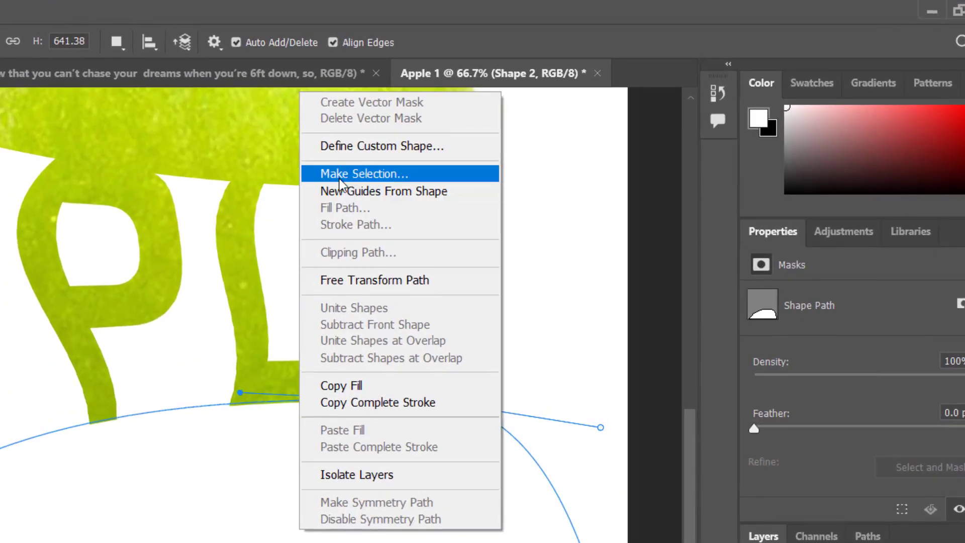
{"action": "left_click", "coordinate": [340, 178]}
{"action": "key", "text": "Return"}
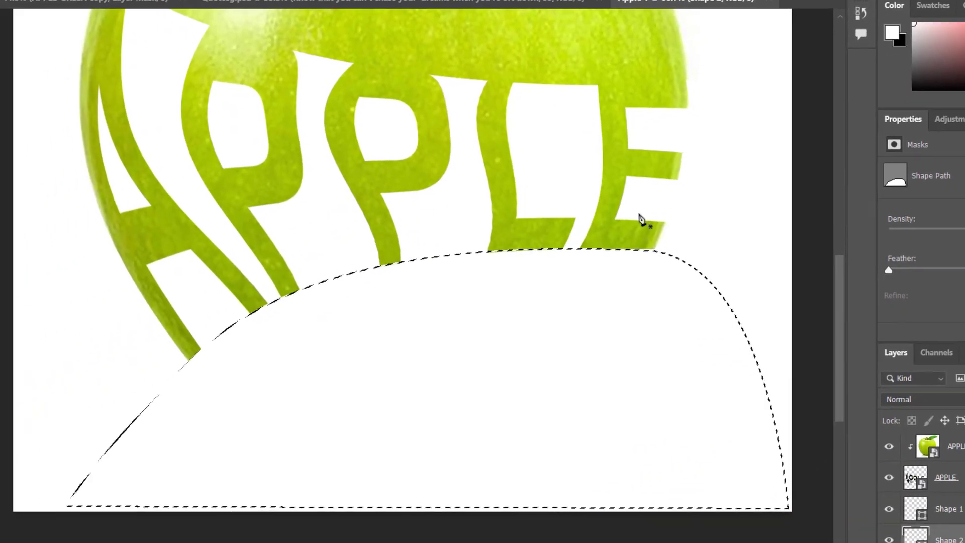
Paint white with the Brush on the APPLE-GREEN layer mask inside the selection to reveal the apple's bottom and its reflection, and deselect.
{"action": "scroll", "coordinate": [937, 532], "scroll_direction": "down", "scroll_amount": 3}
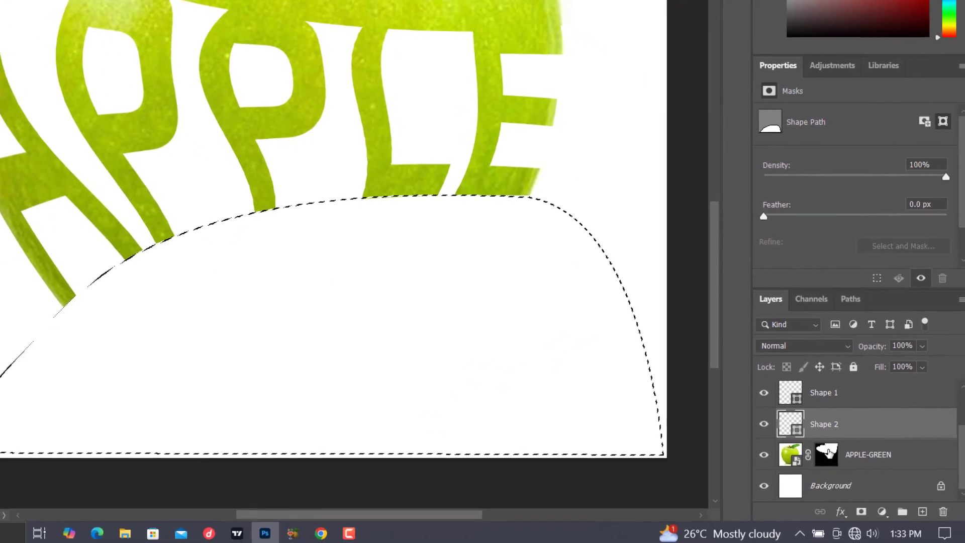
{"action": "left_click", "coordinate": [823, 456]}
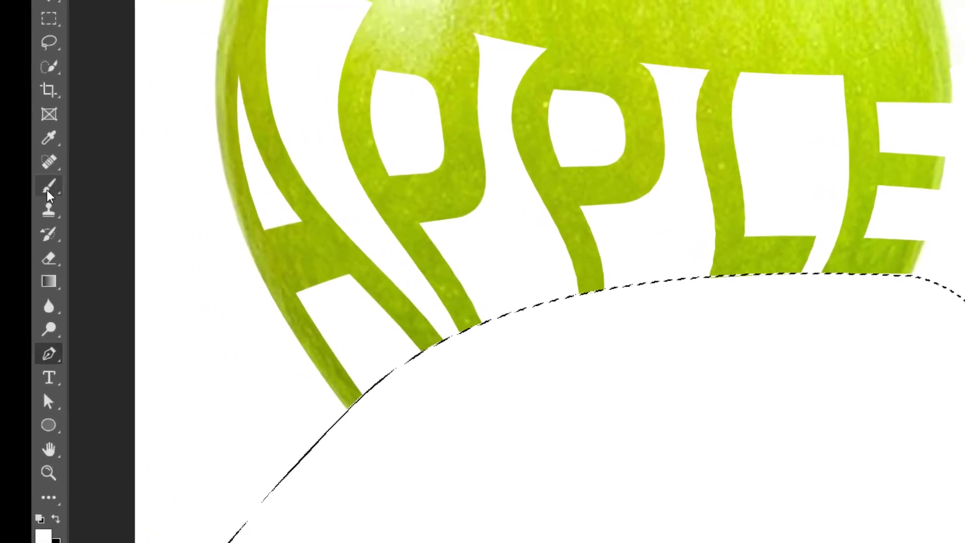
{"action": "left_click", "coordinate": [47, 190]}
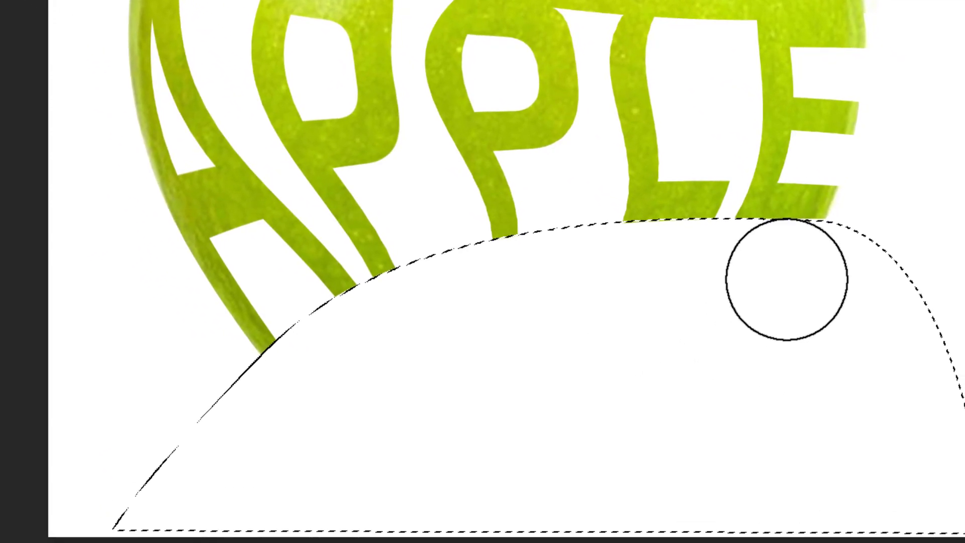
{"action": "mouse_move", "coordinate": [804, 270]}
{"action": "left_mouse_down"}
{"action": "mouse_move", "coordinate": [572, 288]}
{"action": "mouse_move", "coordinate": [355, 324]}
{"action": "mouse_move", "coordinate": [585, 273]}
{"action": "mouse_move", "coordinate": [448, 294]}
{"action": "mouse_move", "coordinate": [36, 481]}
{"action": "mouse_move", "coordinate": [546, 349]}
{"action": "mouse_move", "coordinate": [259, 408]}
{"action": "mouse_move", "coordinate": [753, 409]}
{"action": "mouse_move", "coordinate": [486, 302]}
{"action": "mouse_move", "coordinate": [735, 318]}
{"action": "mouse_move", "coordinate": [591, 421]}
{"action": "mouse_move", "coordinate": [851, 512]}
{"action": "mouse_move", "coordinate": [443, 500]}
{"action": "mouse_move", "coordinate": [590, 506]}
{"action": "mouse_move", "coordinate": [144, 507]}
{"action": "mouse_move", "coordinate": [476, 508]}
{"action": "mouse_move", "coordinate": [640, 492]}
{"action": "left_mouse_up"}
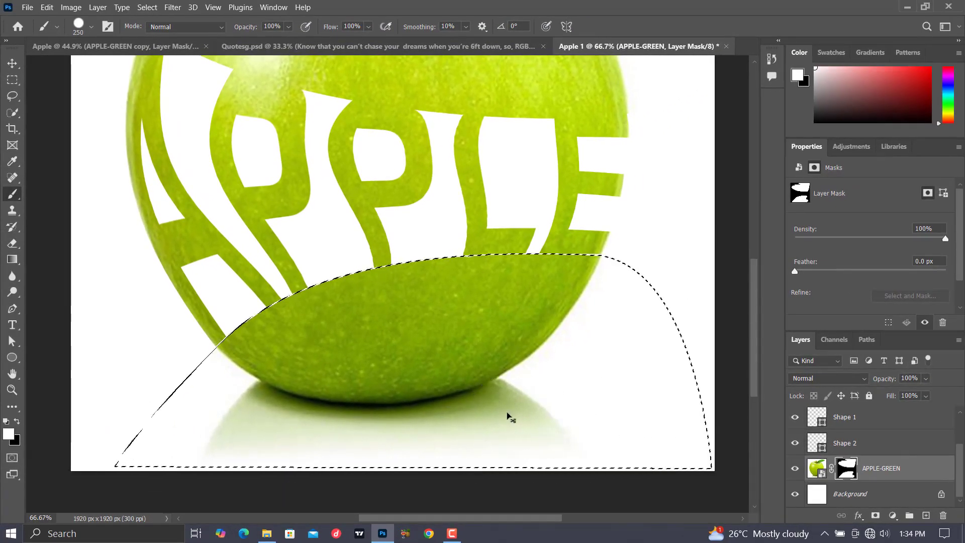
{"action": "key", "text": "ctrl+d"}
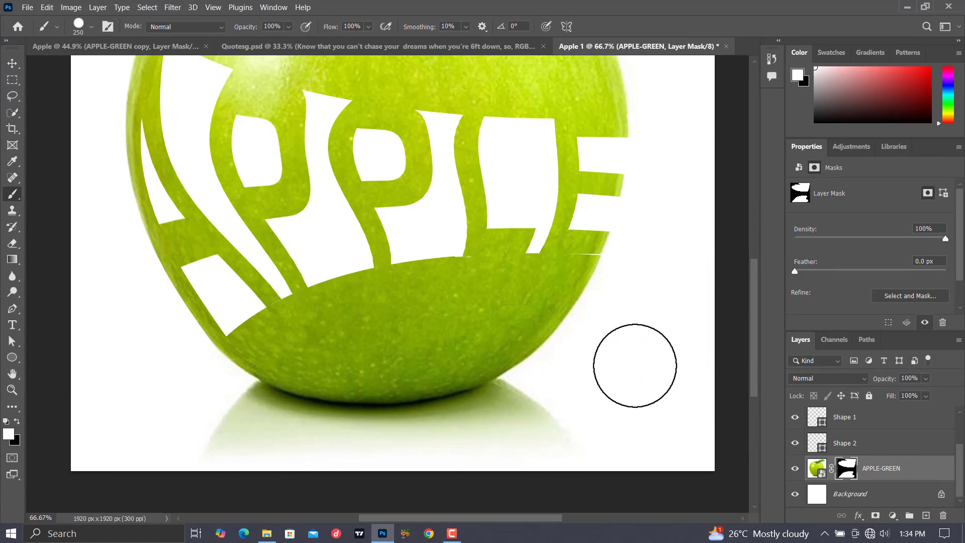
Hide the Shape 1 layer and raise Shape 2's path anchor at the E's base to cover the white gaps under the letters.
{"action": "key", "text": "ctrl+0"}
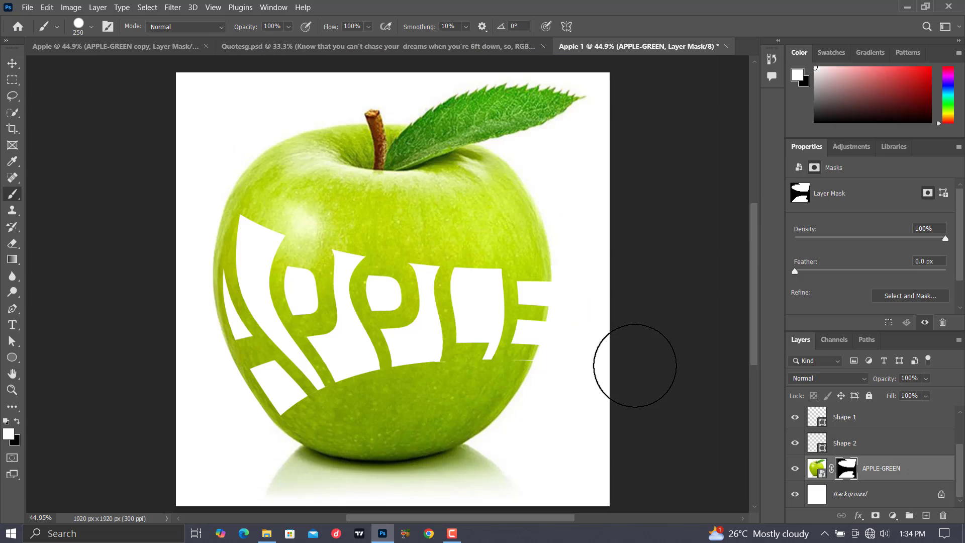
{"action": "key", "text": "ctrl+1"}
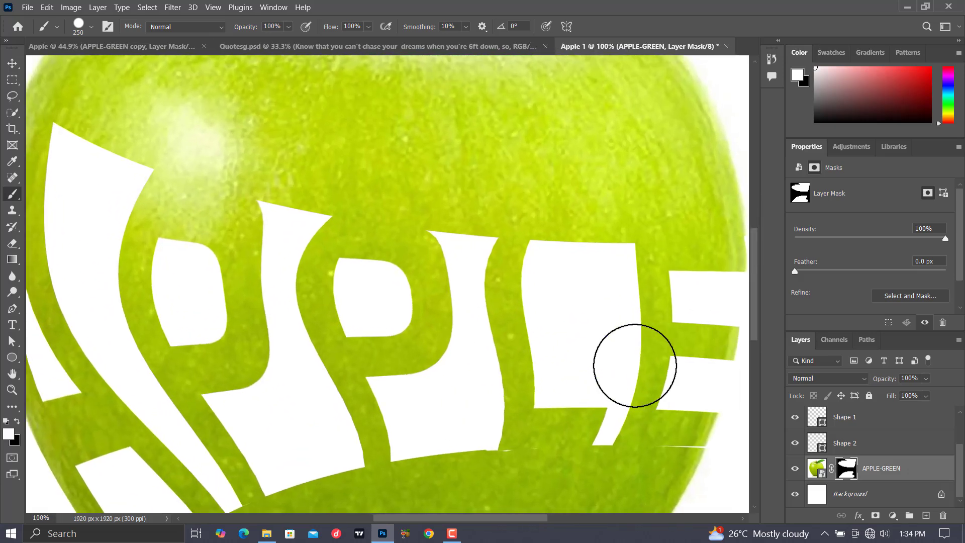
{"action": "scroll", "coordinate": [635, 369], "scroll_direction": "down", "scroll_amount": 3}
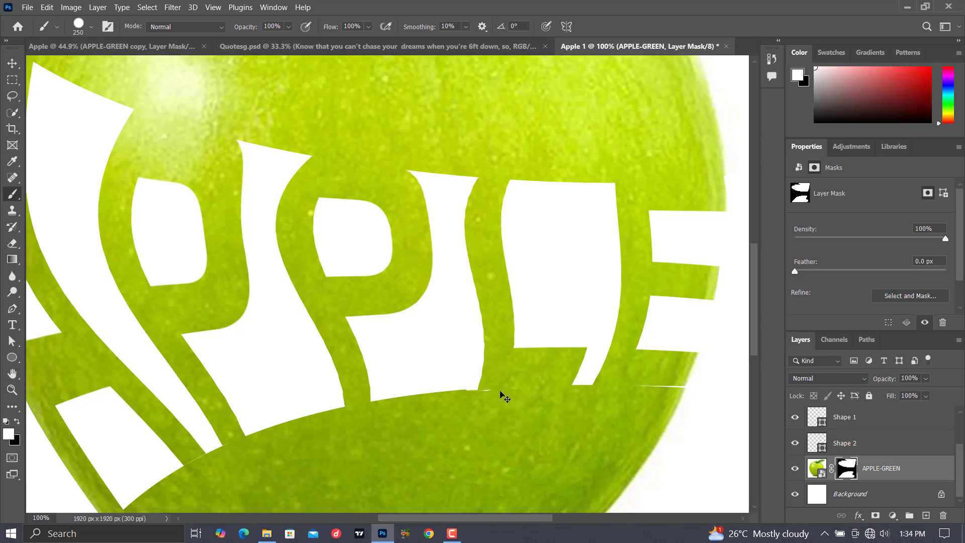
{"action": "scroll", "coordinate": [511, 385], "scroll_direction": "down", "scroll_amount": 3}
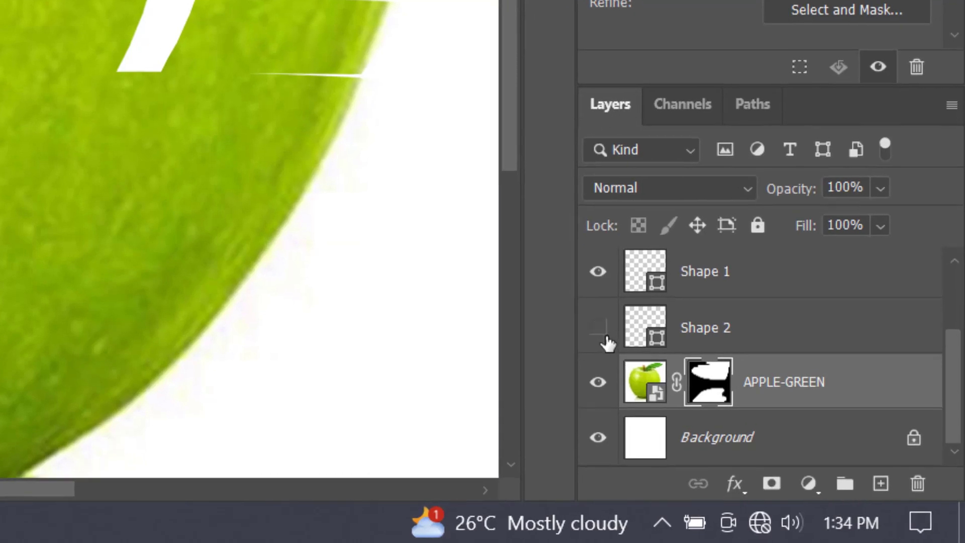
{"action": "left_click", "coordinate": [600, 334]}
{"action": "left_click", "coordinate": [701, 331]}
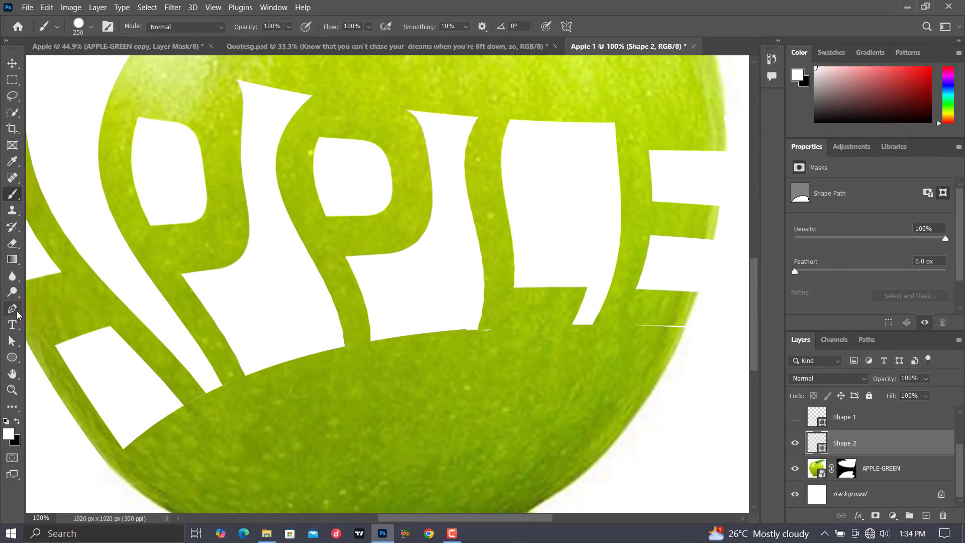
{"action": "left_click", "coordinate": [14, 310]}
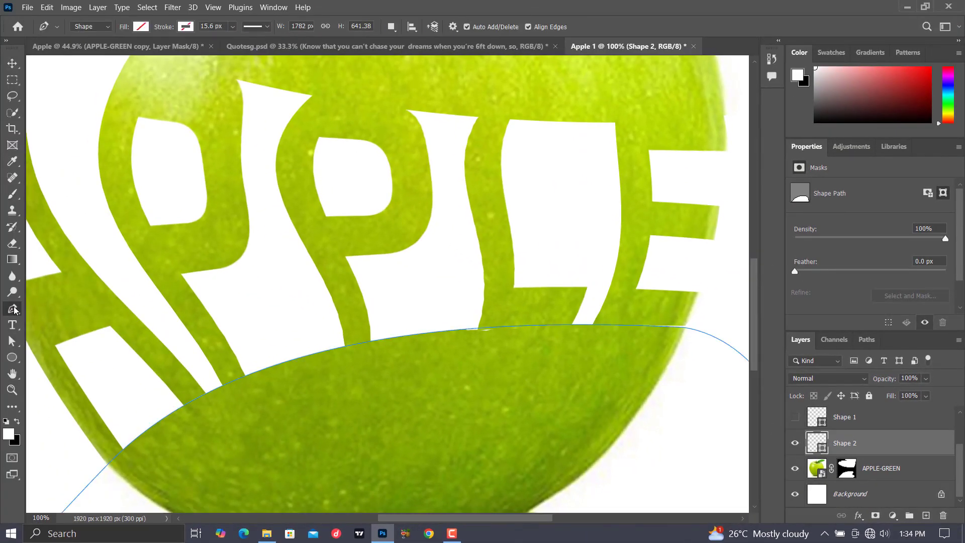
{"action": "left_click", "coordinate": [684, 327]}
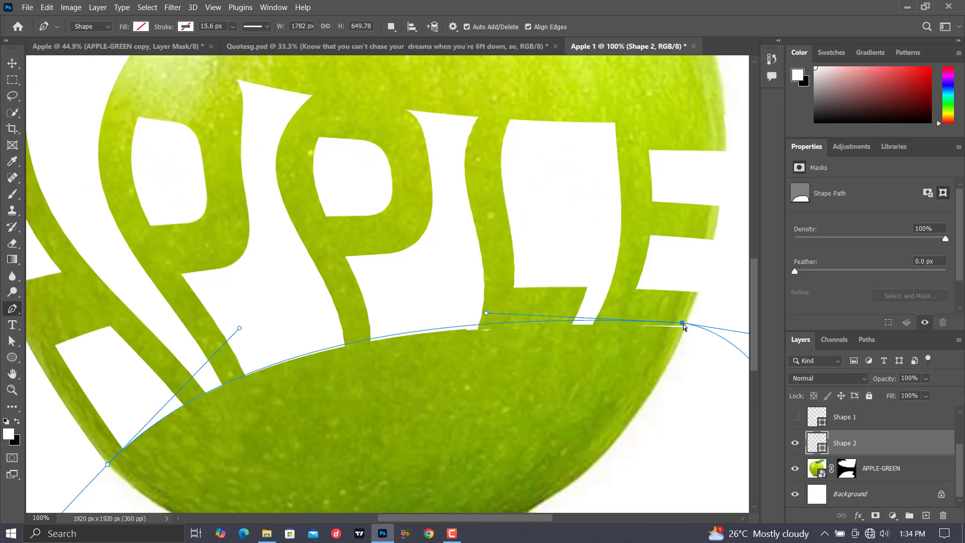
Make a new selection from the adjusted Shape 2 path with a feather radius of 0 pixels.
{"action": "right_click", "coordinate": [553, 372]}
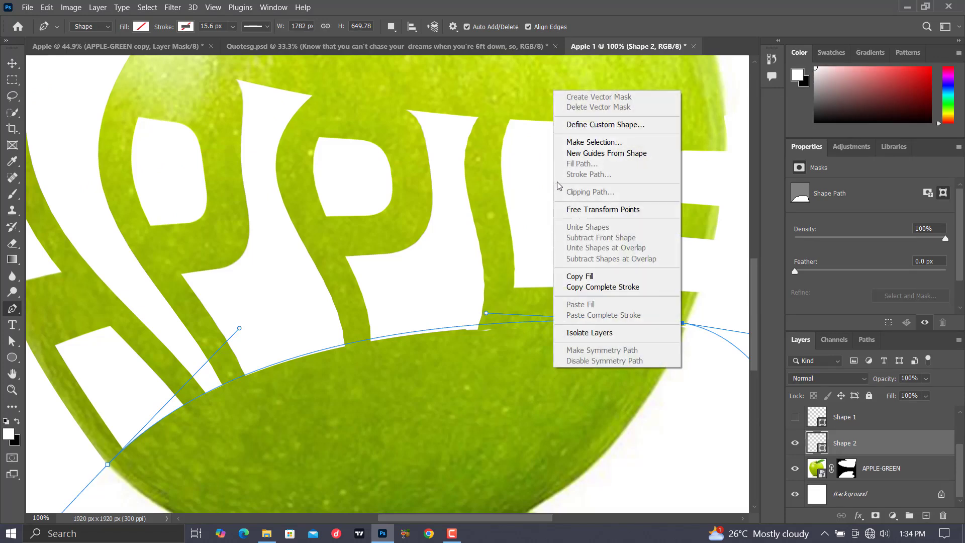
{"action": "left_click", "coordinate": [573, 143]}
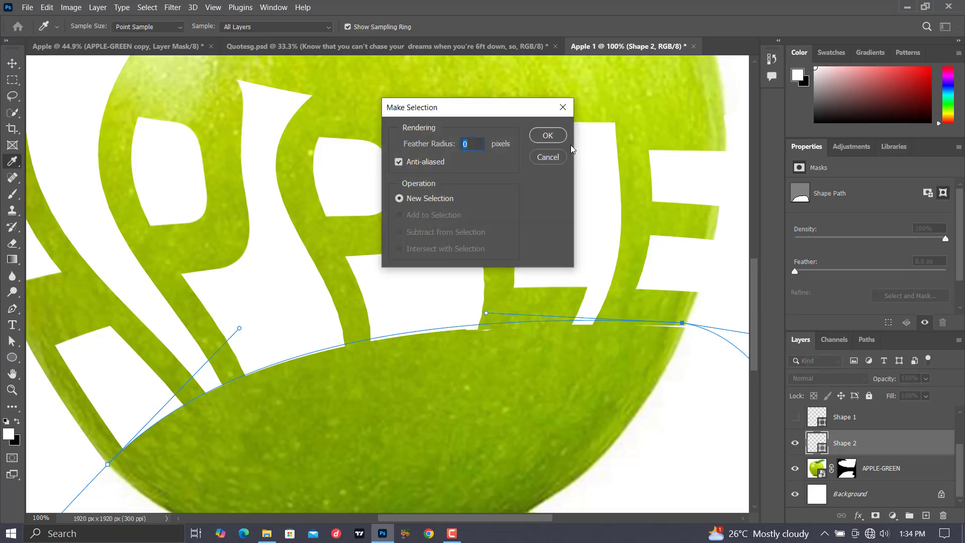
{"action": "key", "text": "Return"}
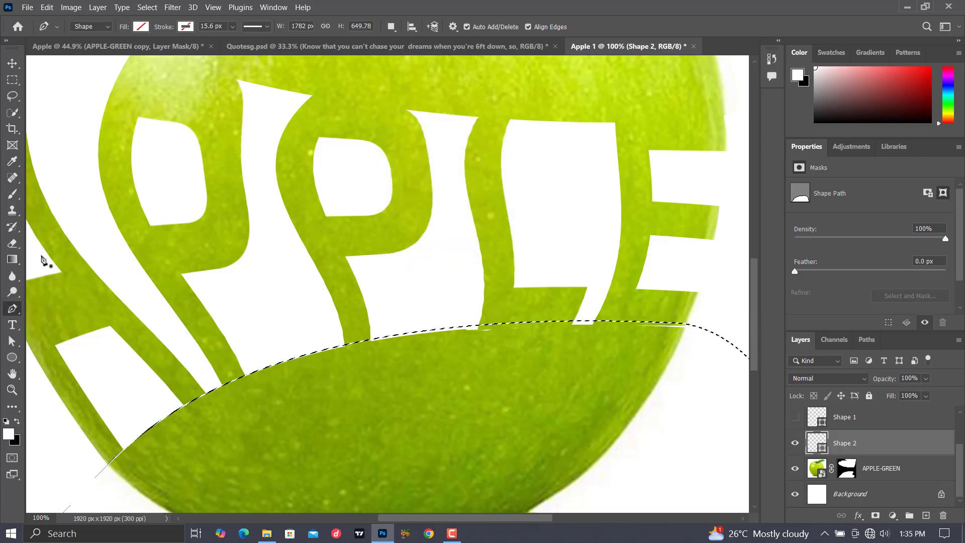
Paint white with the Brush on the APPLE-GREEN layer mask along the selection's upper edge to fill the gaps below the letters, and deselect.
{"action": "key", "text": "b"}
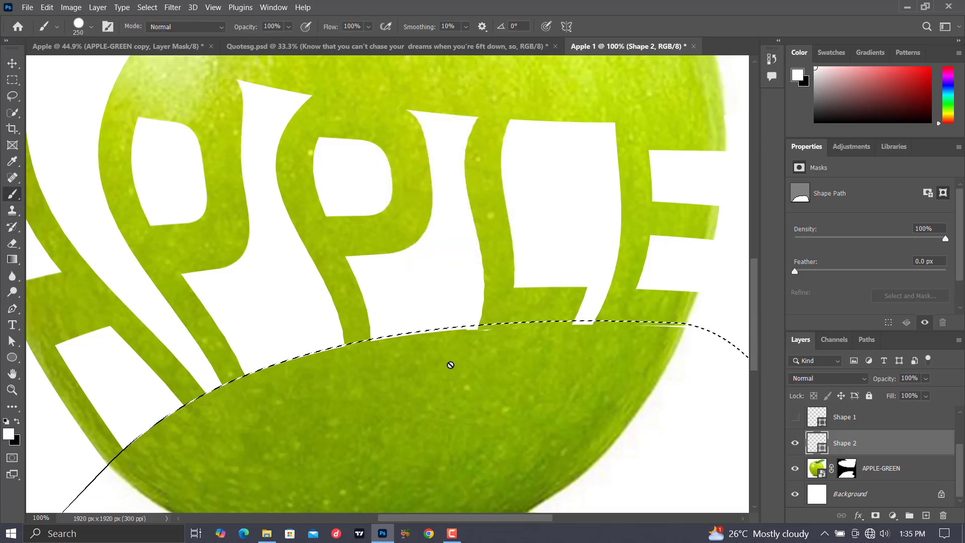
{"action": "left_click", "coordinate": [847, 468]}
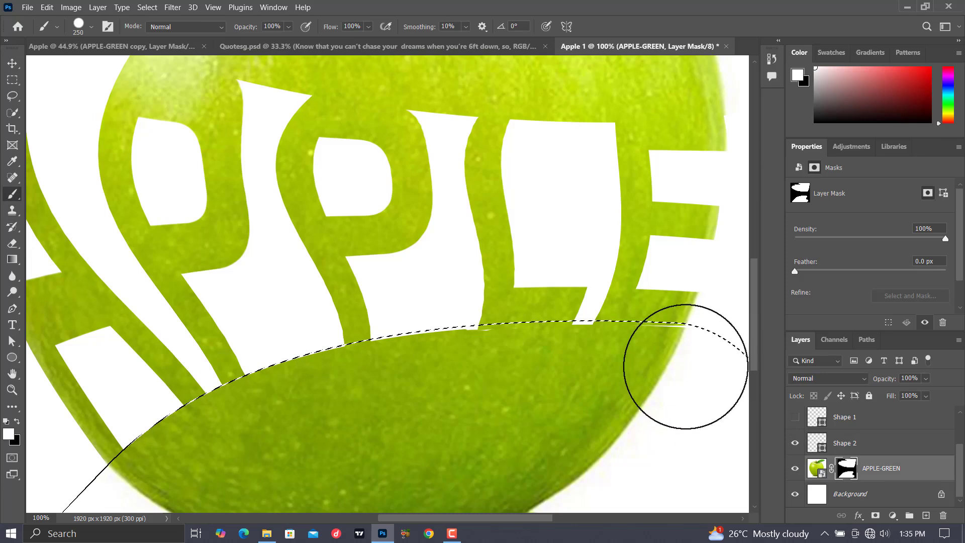
{"action": "mouse_move", "coordinate": [677, 375]}
{"action": "left_mouse_down"}
{"action": "mouse_move", "coordinate": [614, 366]}
{"action": "mouse_move", "coordinate": [677, 345]}
{"action": "mouse_move", "coordinate": [392, 355]}
{"action": "mouse_move", "coordinate": [297, 376]}
{"action": "mouse_move", "coordinate": [146, 457]}
{"action": "mouse_move", "coordinate": [196, 457]}
{"action": "mouse_move", "coordinate": [297, 424]}
{"action": "mouse_move", "coordinate": [410, 364]}
{"action": "left_mouse_up"}
{"action": "key", "text": "ctrl+d"}
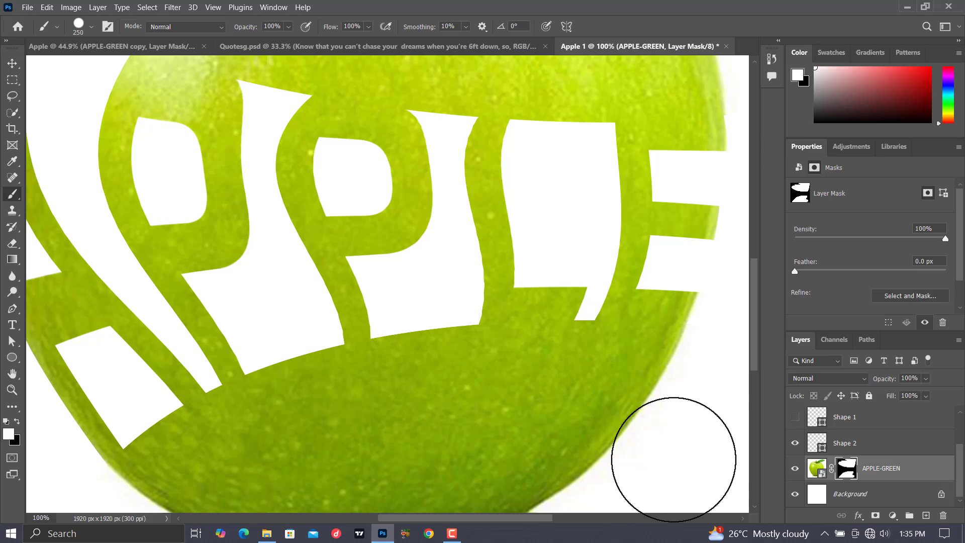
{"action": "key", "text": "ctrl+0"}
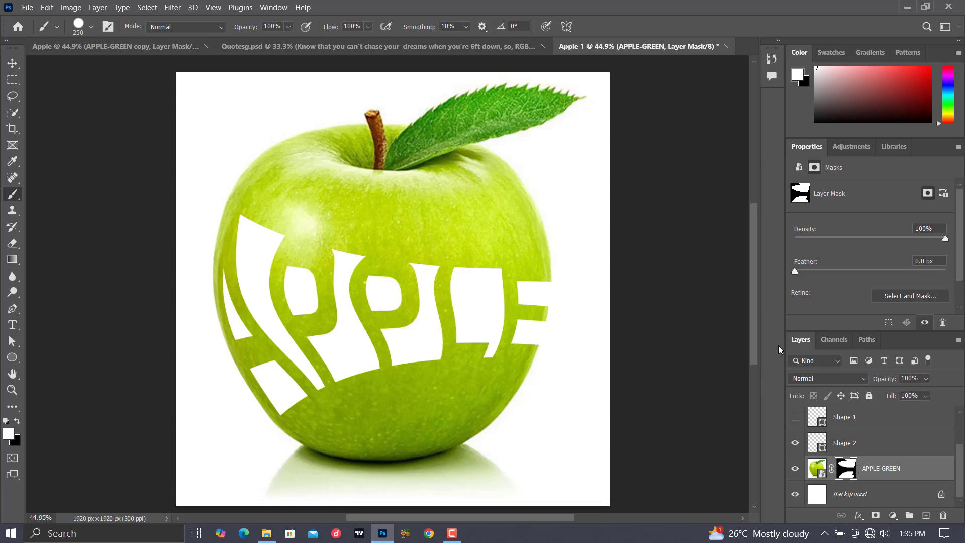
Save a JPEG copy named Apple 1 in the QUOTES folder at Maximum quality 12 with the Baseline ("Standard") format.
{"action": "left_click", "coordinate": [28, 8]}
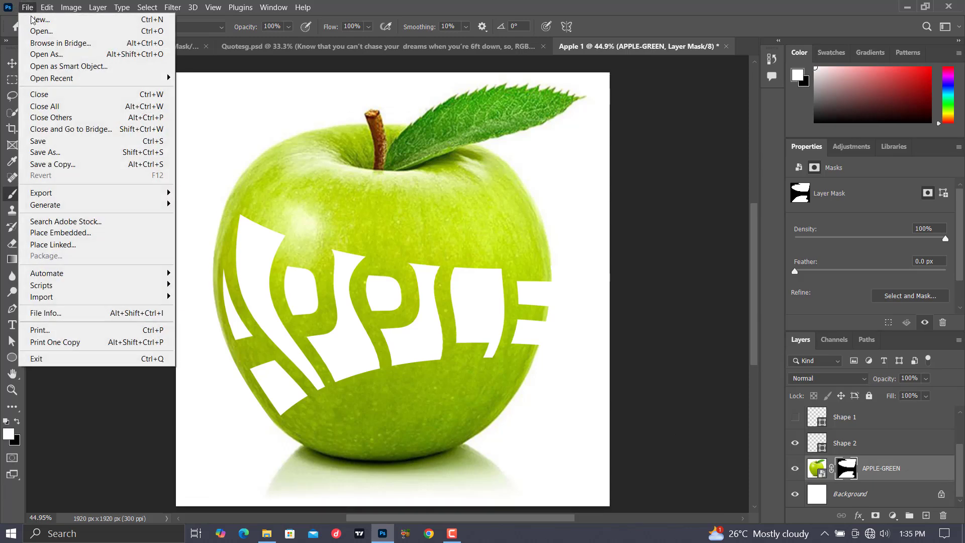
{"action": "left_click", "coordinate": [61, 157]}
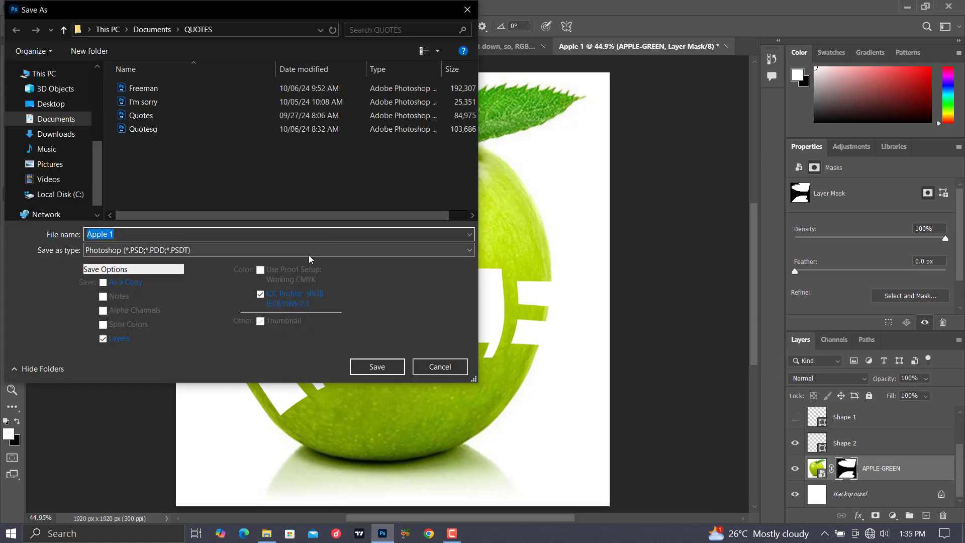
{"action": "left_click", "coordinate": [309, 255]}
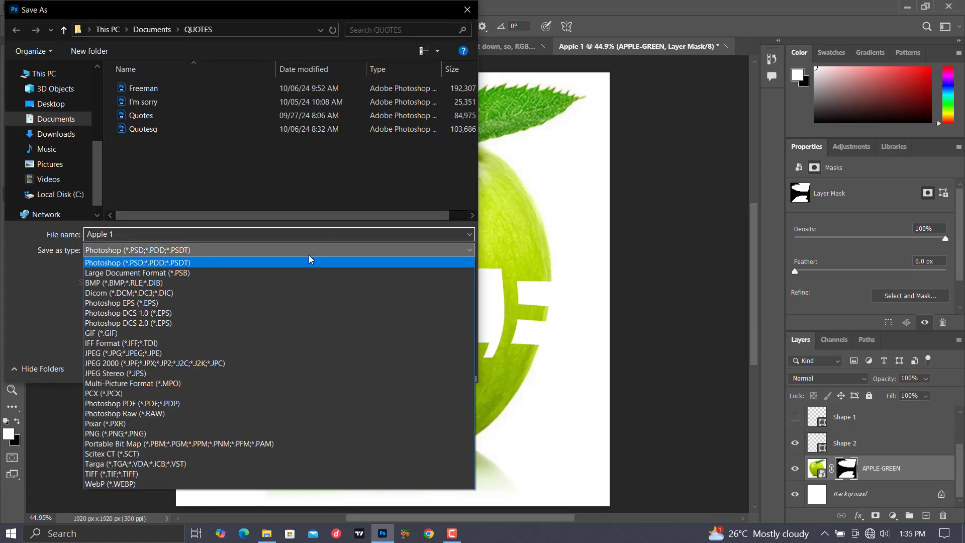
{"action": "left_click", "coordinate": [120, 363]}
{"action": "left_click", "coordinate": [126, 250]}
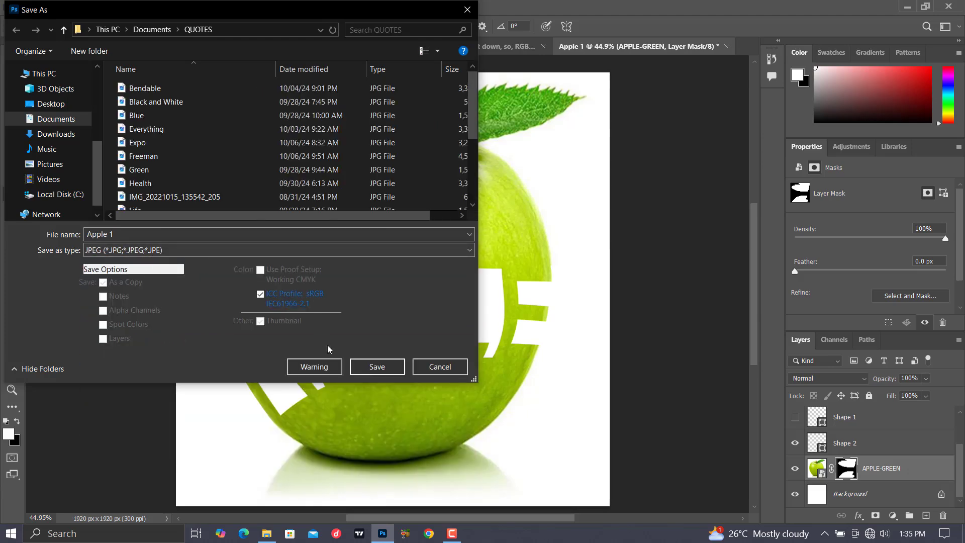
{"action": "left_click", "coordinate": [374, 367]}
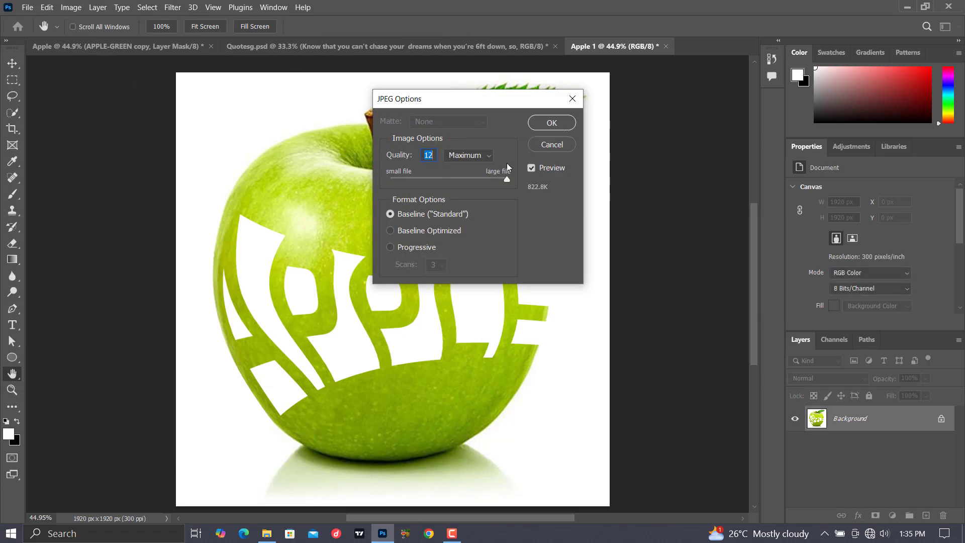
{"action": "left_click", "coordinate": [537, 127]}
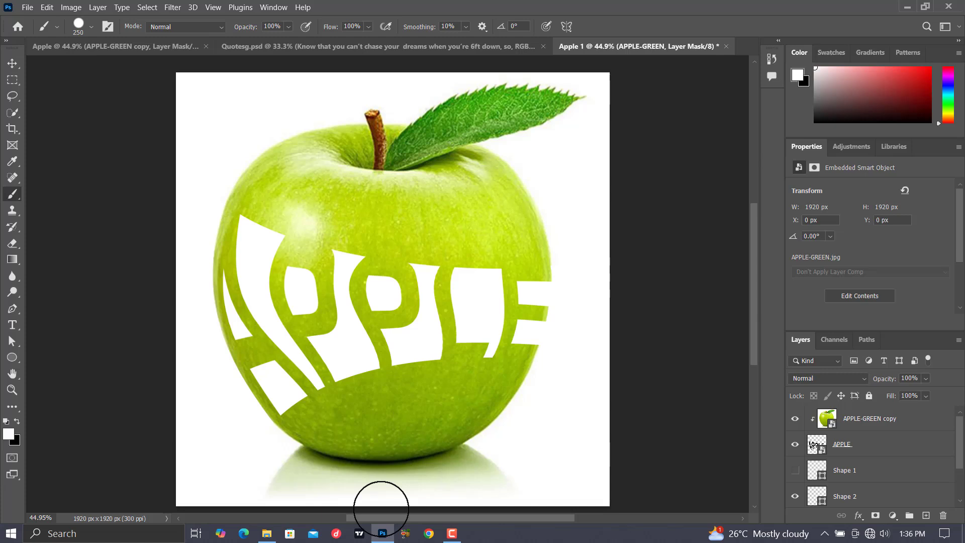
{"action": "left_click_drag", "start_coordinate": [377, 398], "coordinate": [367, 383]}
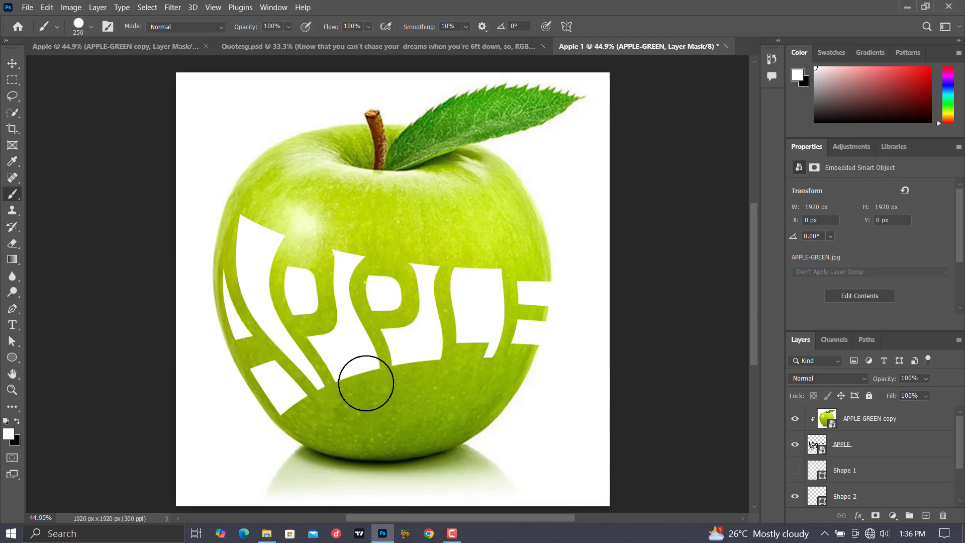
{"action": "scroll", "coordinate": [842, 451], "scroll_direction": "down", "scroll_amount": 2}
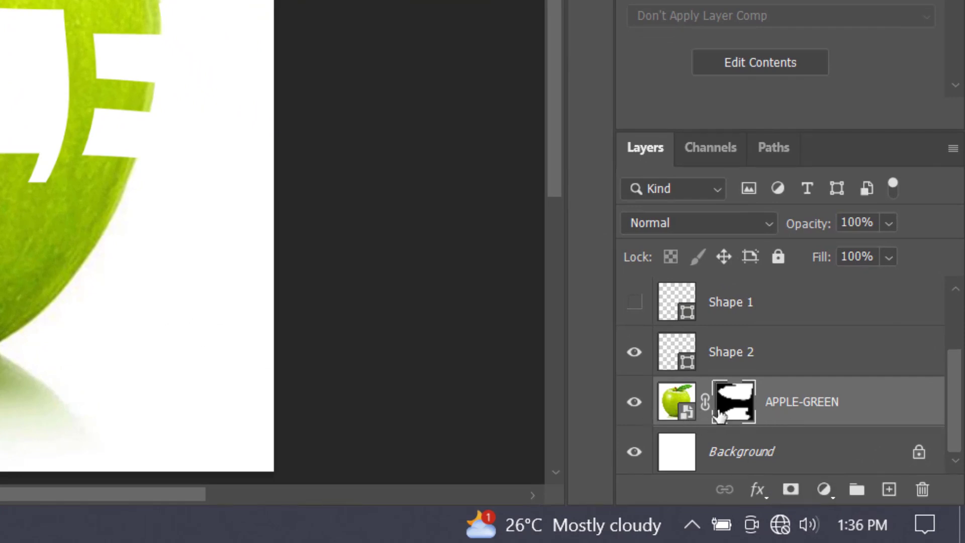
{"action": "scroll", "coordinate": [727, 416], "scroll_direction": "up", "scroll_amount": 2}
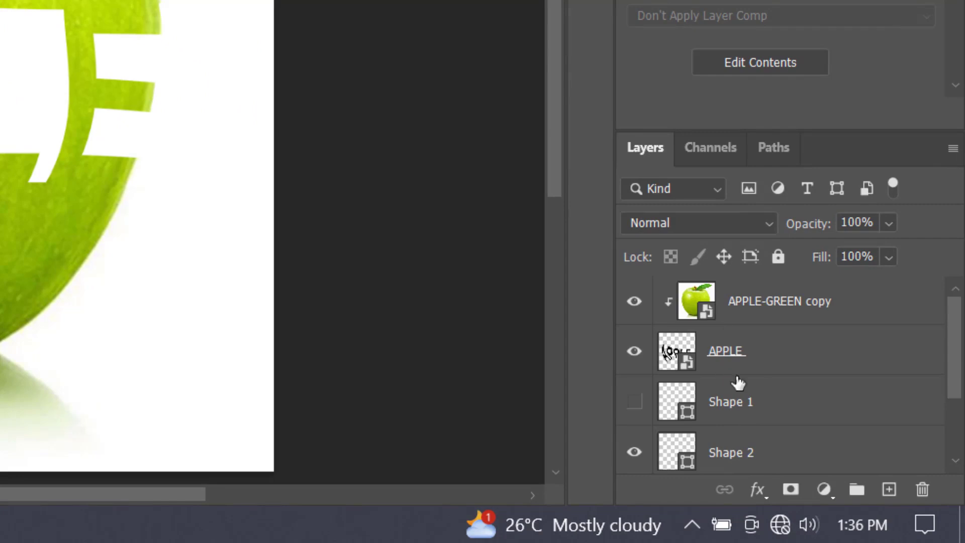